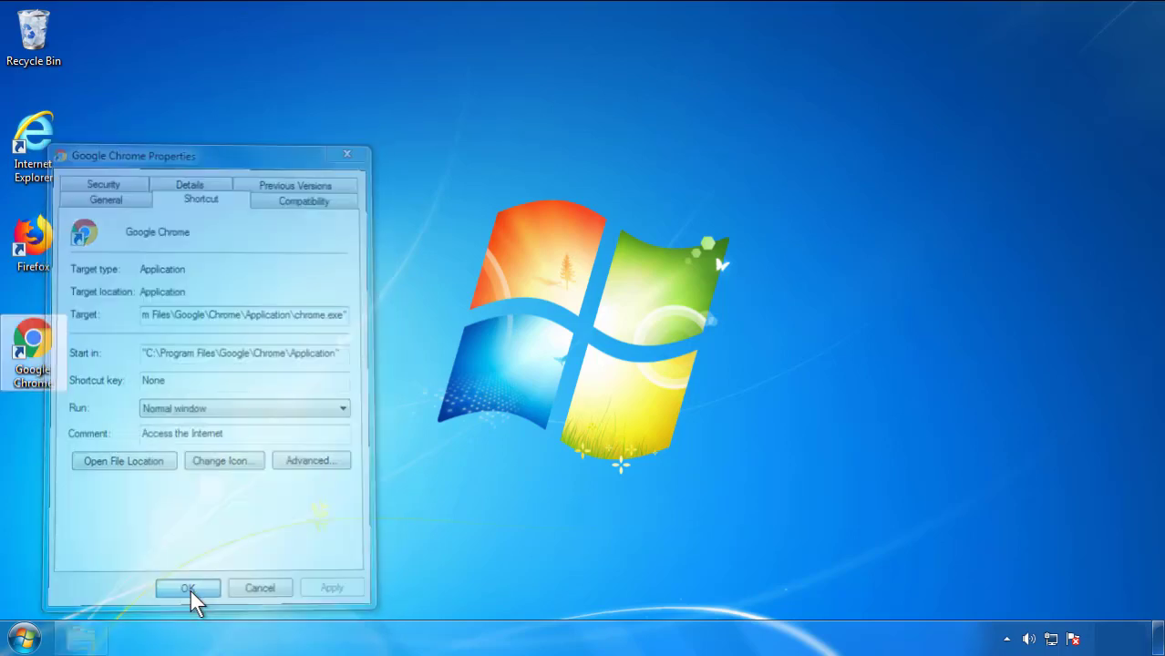
Step: Confirm and close the Google Chrome shortcut's Properties dialog, bringing up the Start menu
click(24, 638)
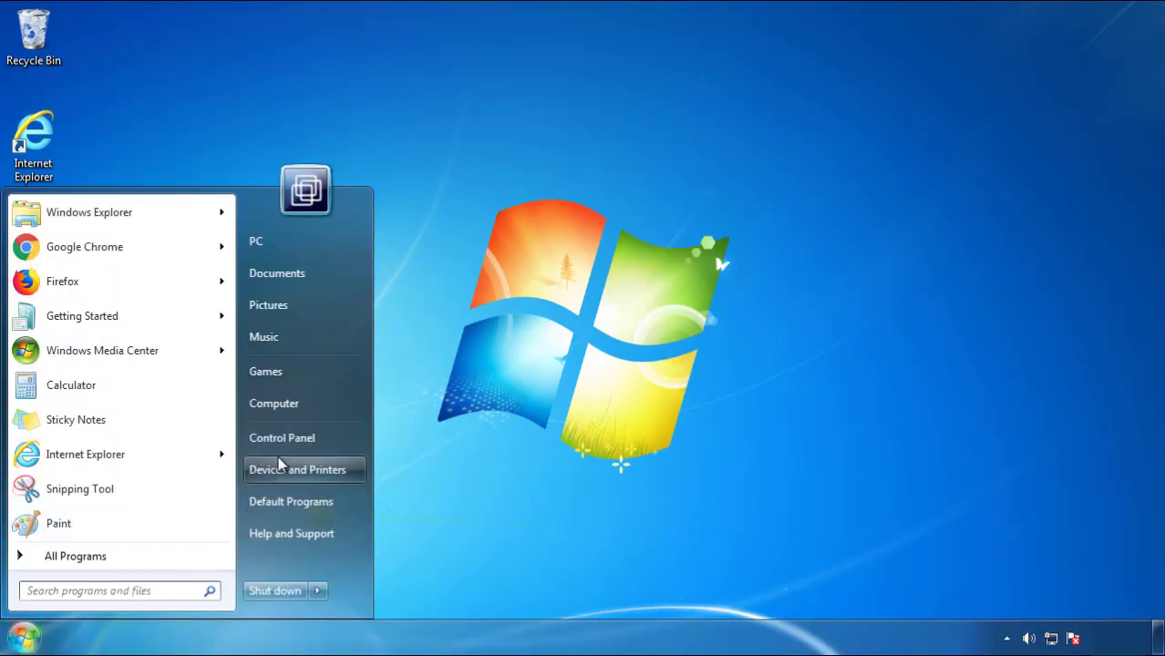
Step: Uninstall SearchMine 2.00 from Programs and Features, sorting by install date to find it
click(292, 431)
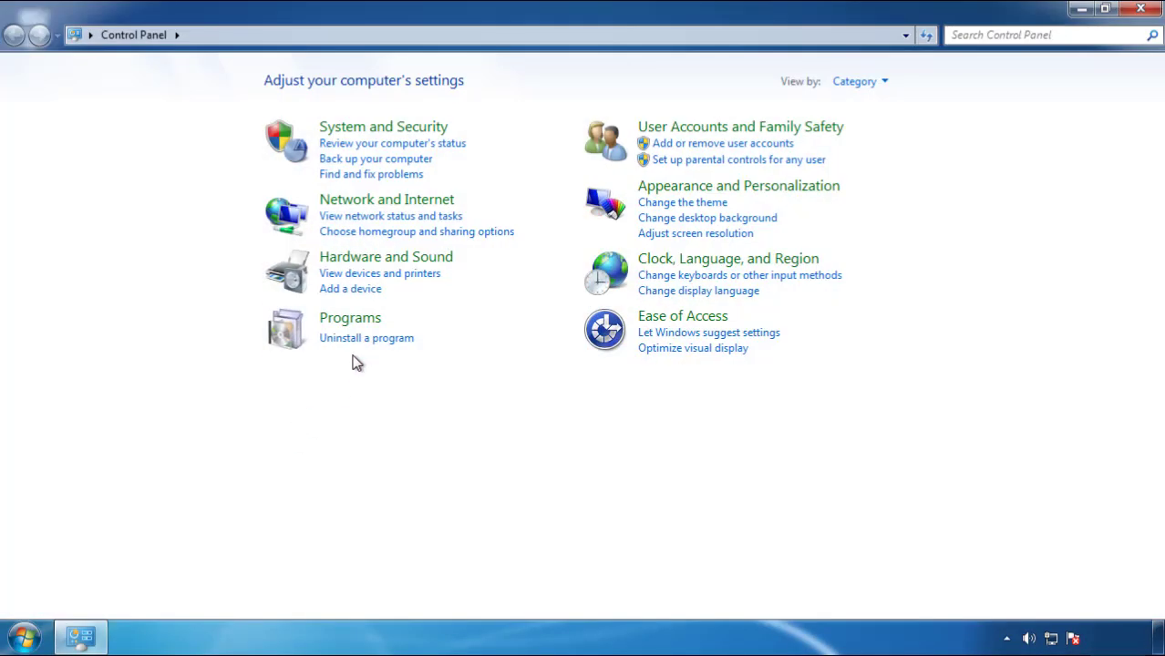
click(360, 339)
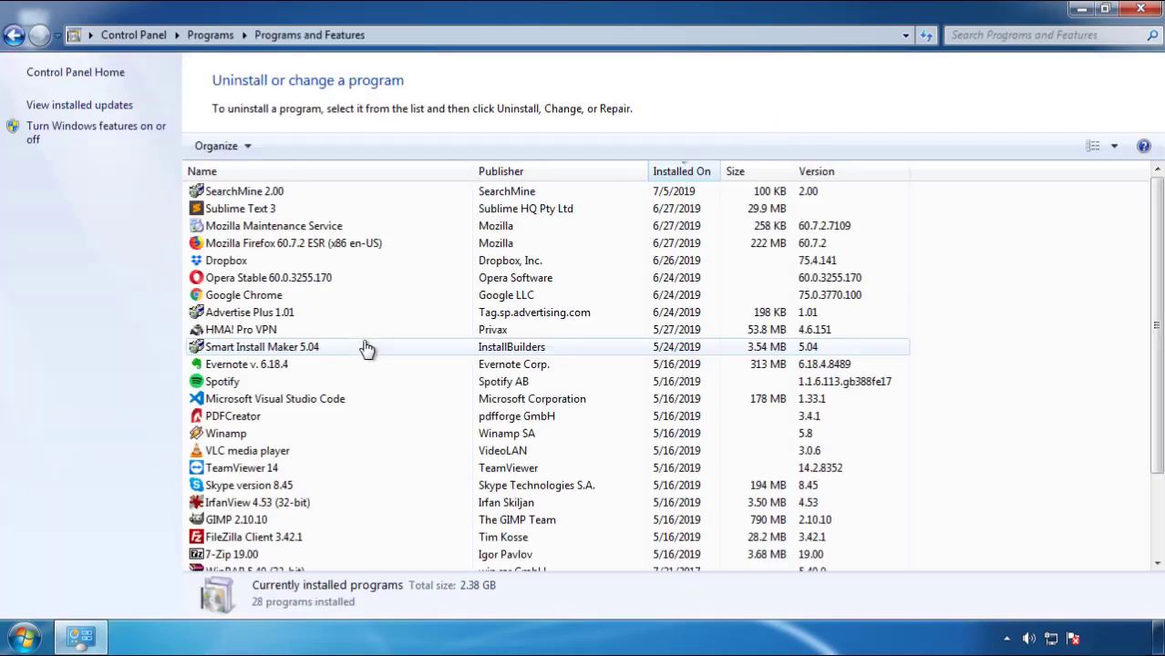
click(683, 173)
click(679, 173)
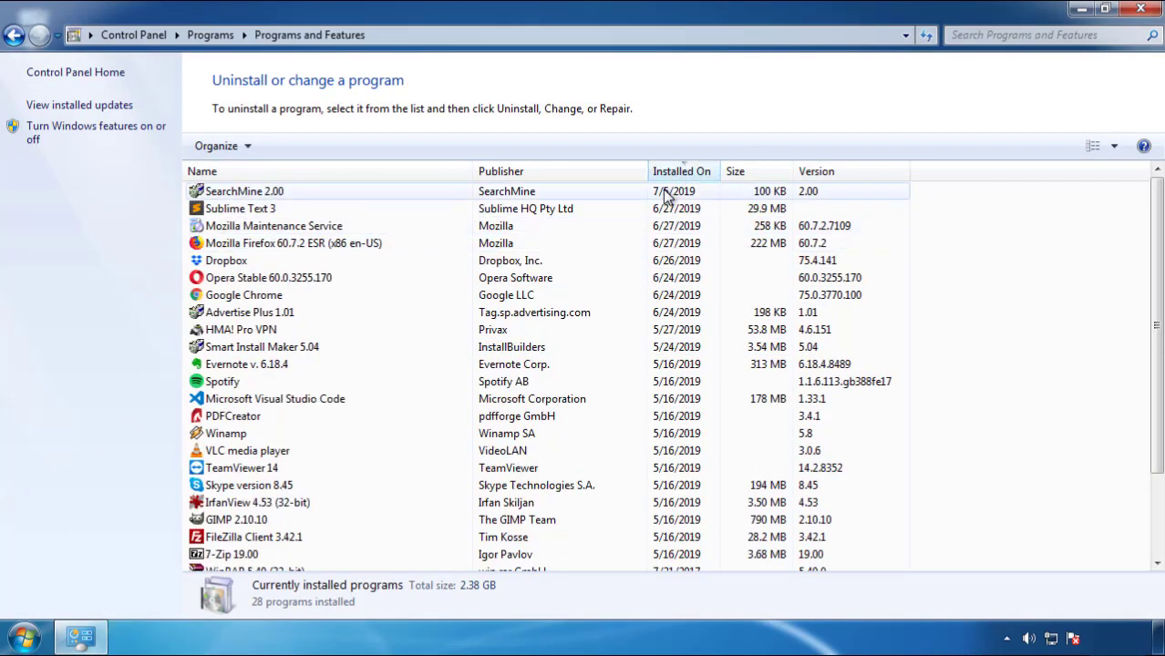
click(246, 195)
click(291, 149)
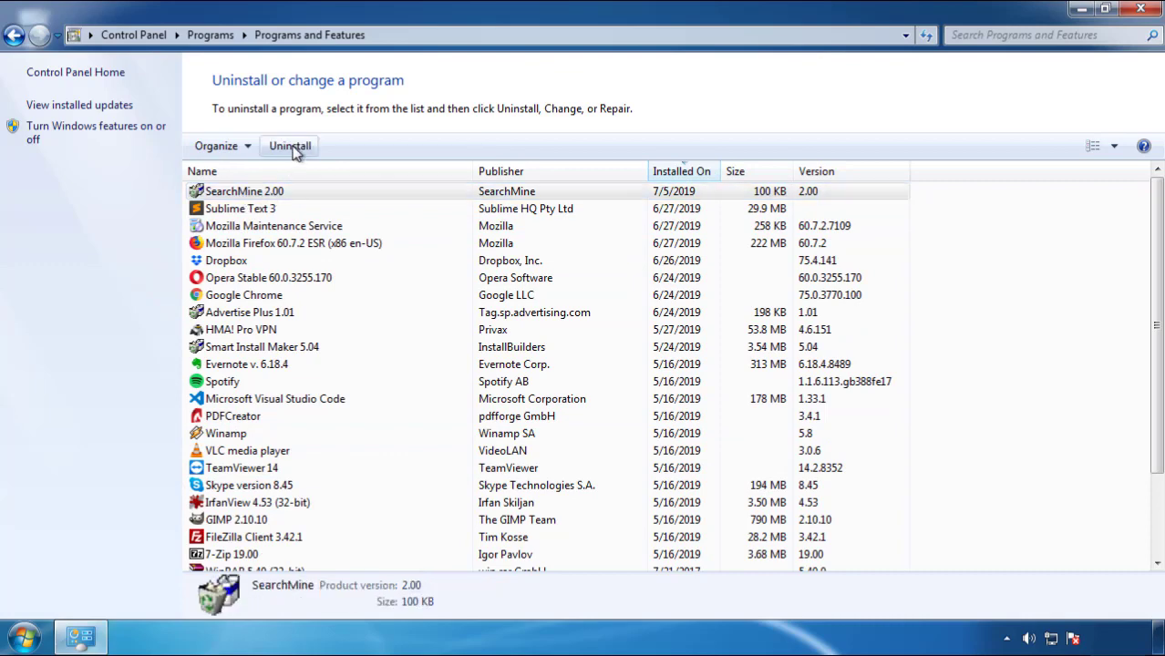
click(679, 485)
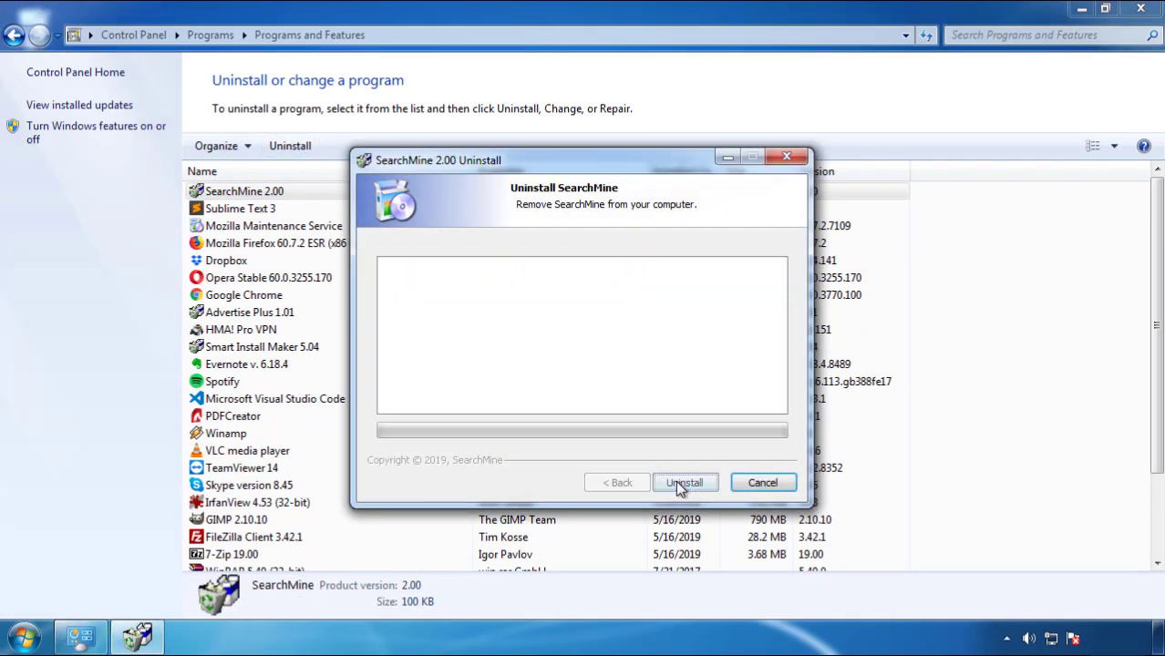
click(676, 481)
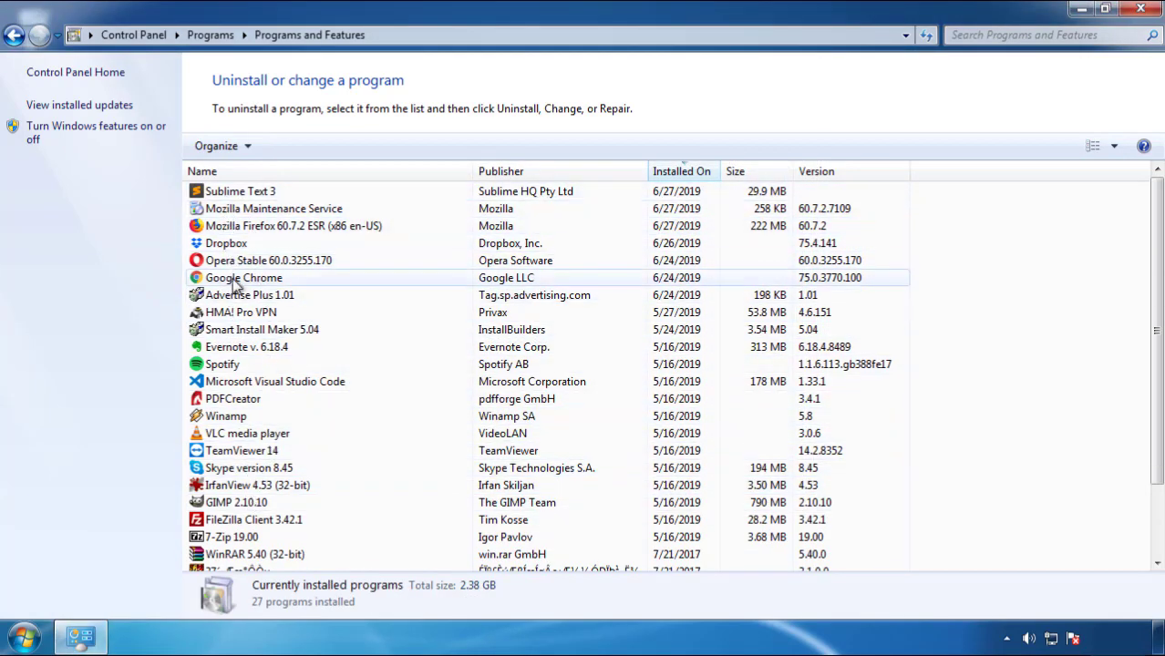
Step: Close Programs and Features and restart Windows, choosing Safe Mode from the boot options
click(1141, 11)
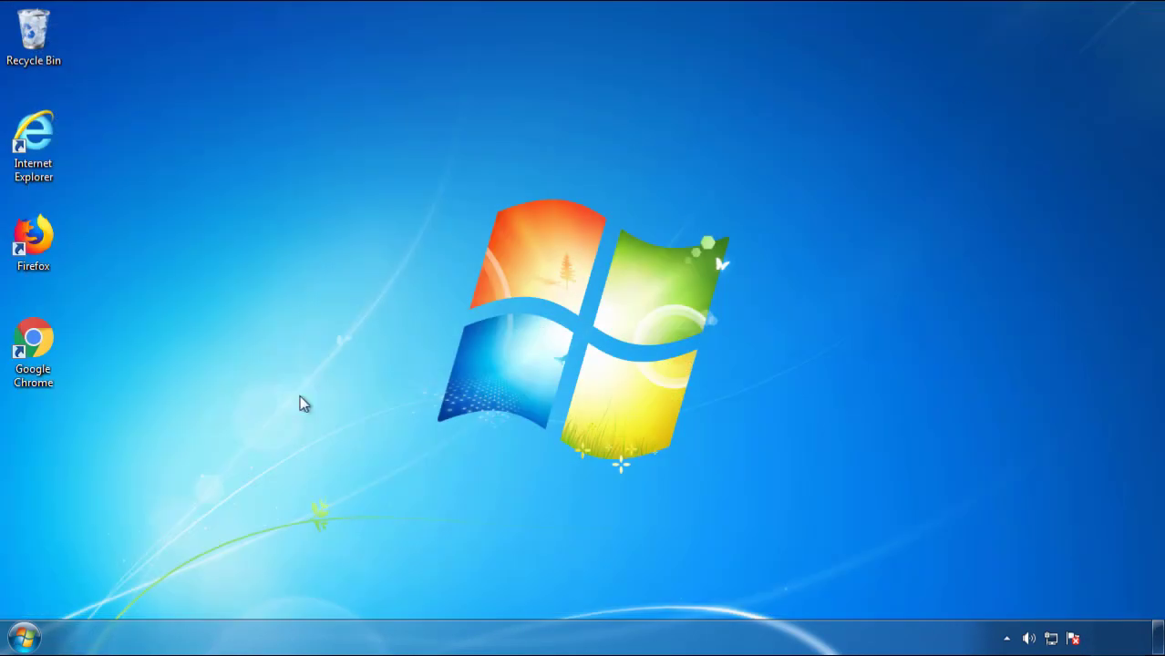
click(22, 641)
click(315, 593)
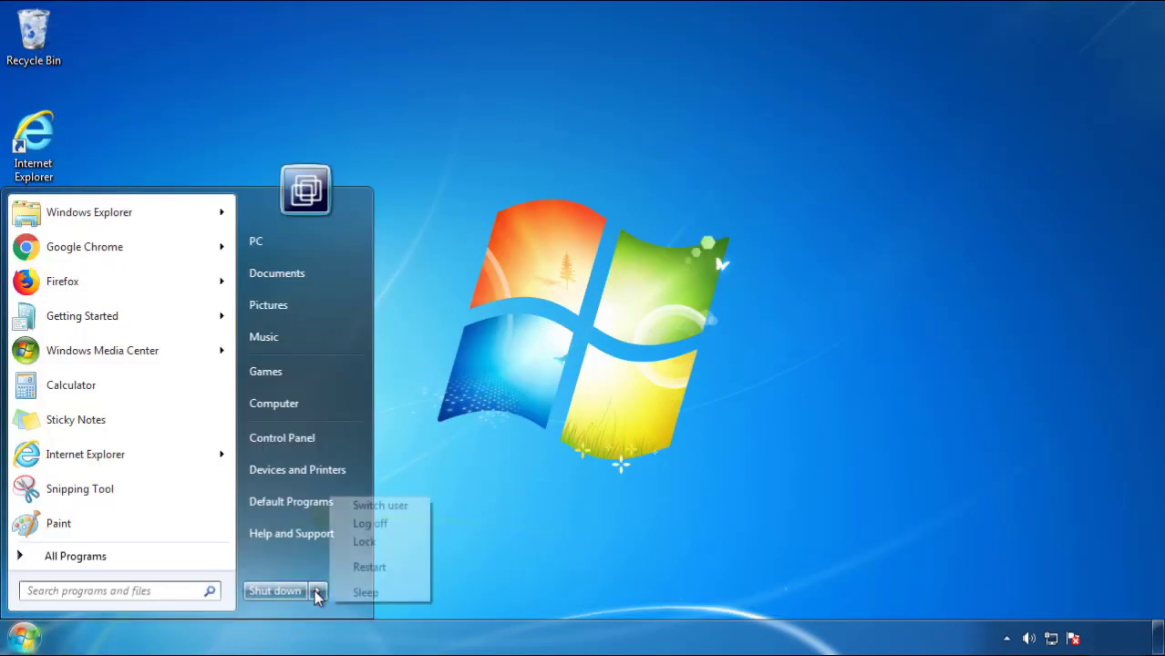
click(386, 576)
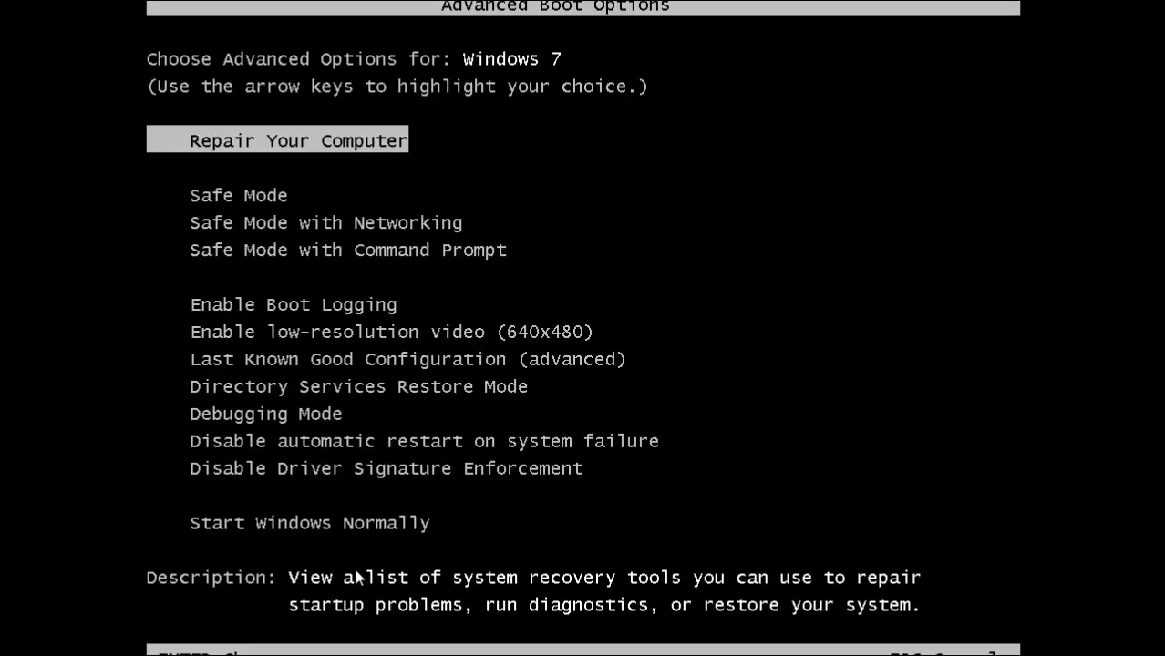
key(Down)
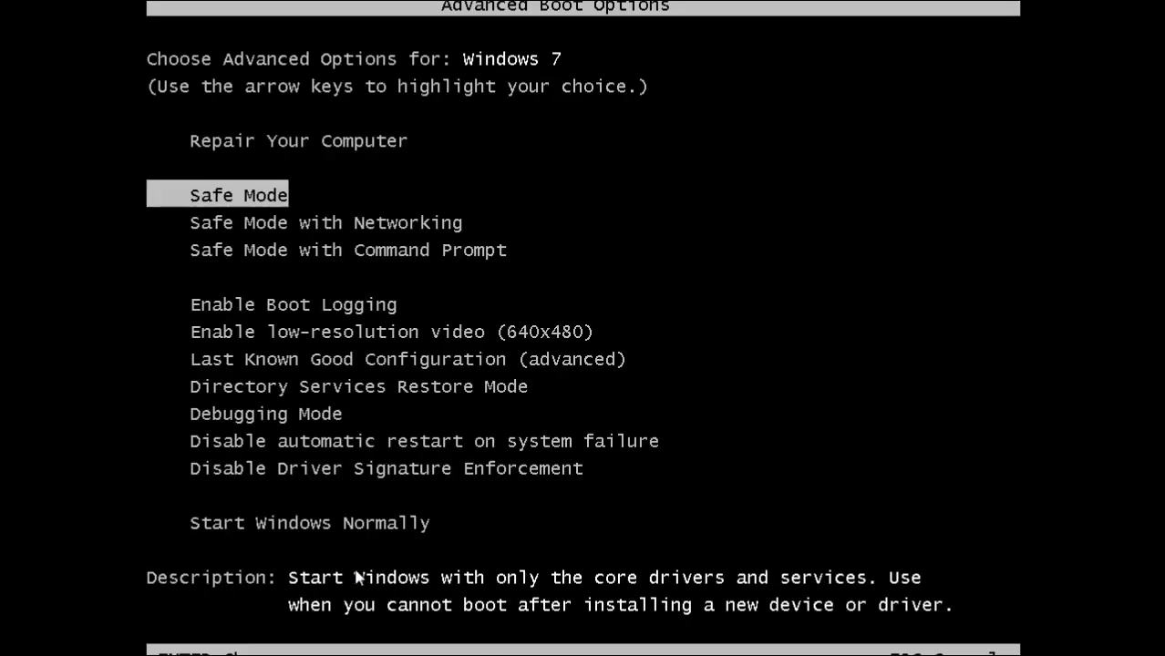
key(Return)
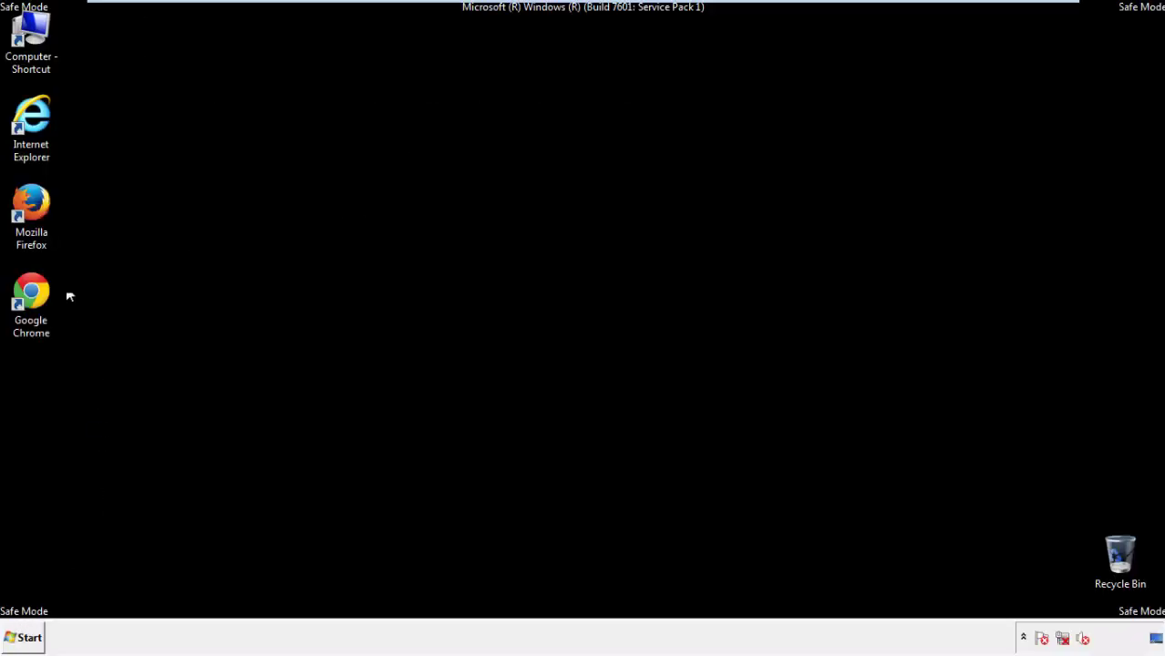
Step: Launch Firefox, decline the default-browser prompt, and keep the menu bar visible
double_click(42, 211)
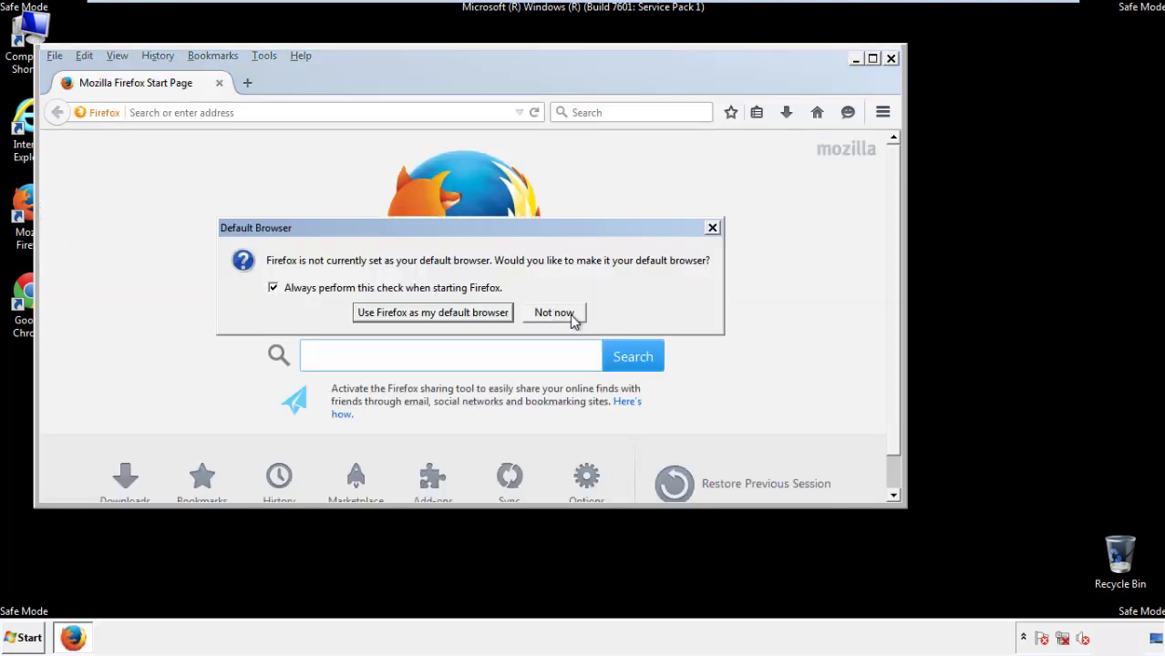
click(569, 313)
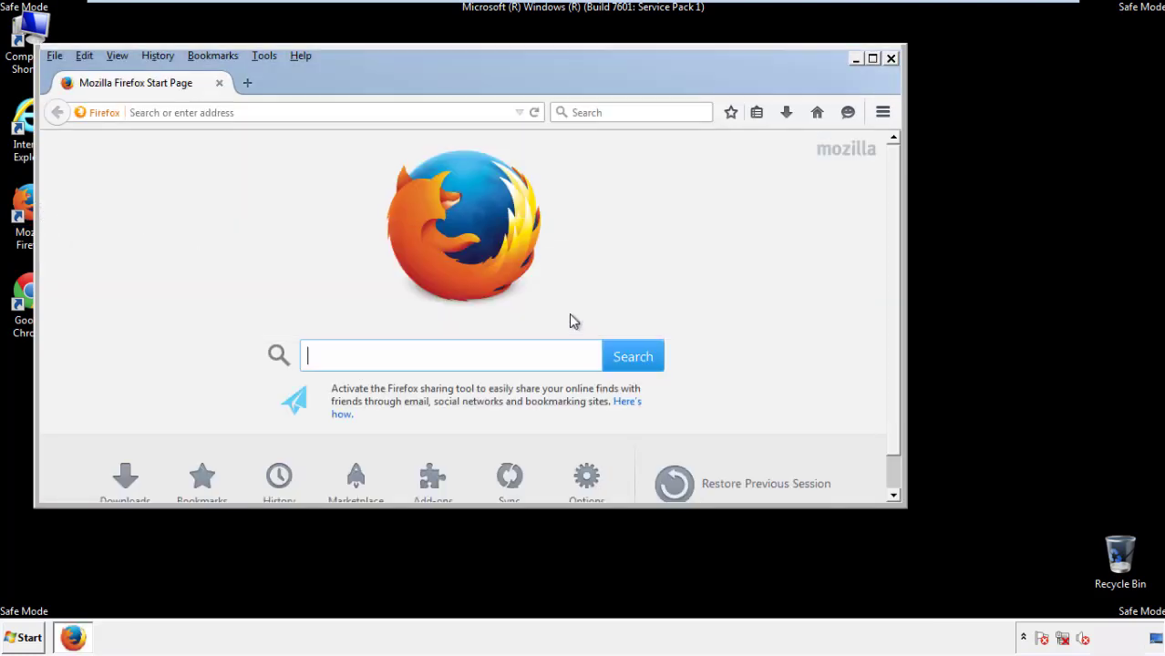
right_click(357, 78)
click(388, 137)
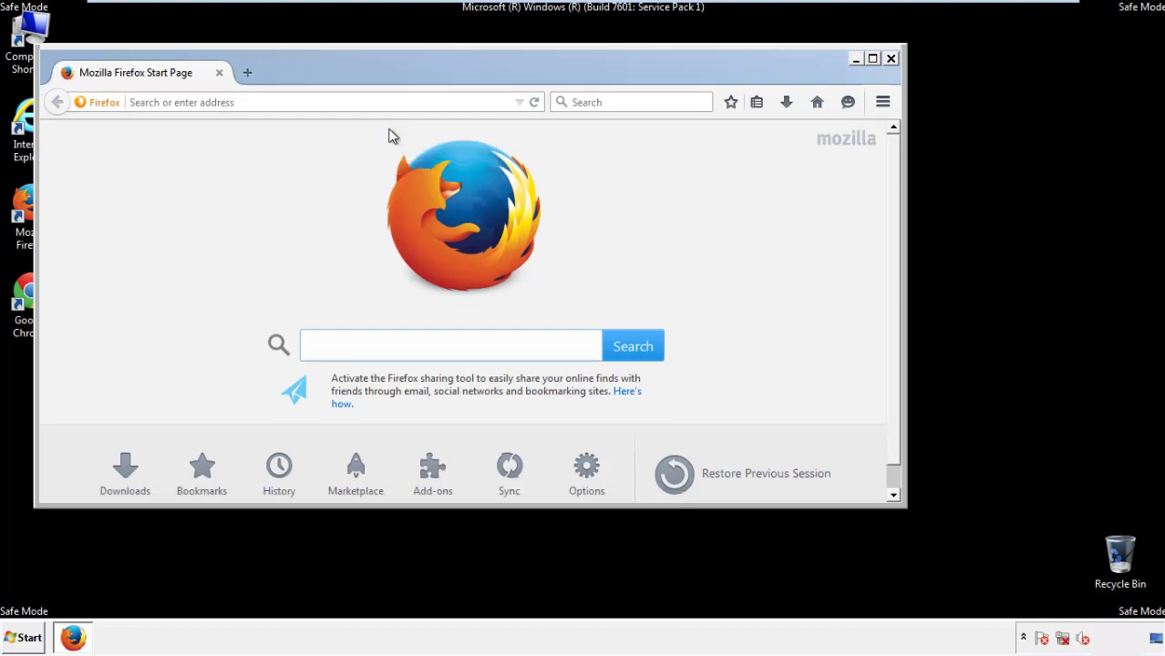
right_click(366, 75)
click(391, 143)
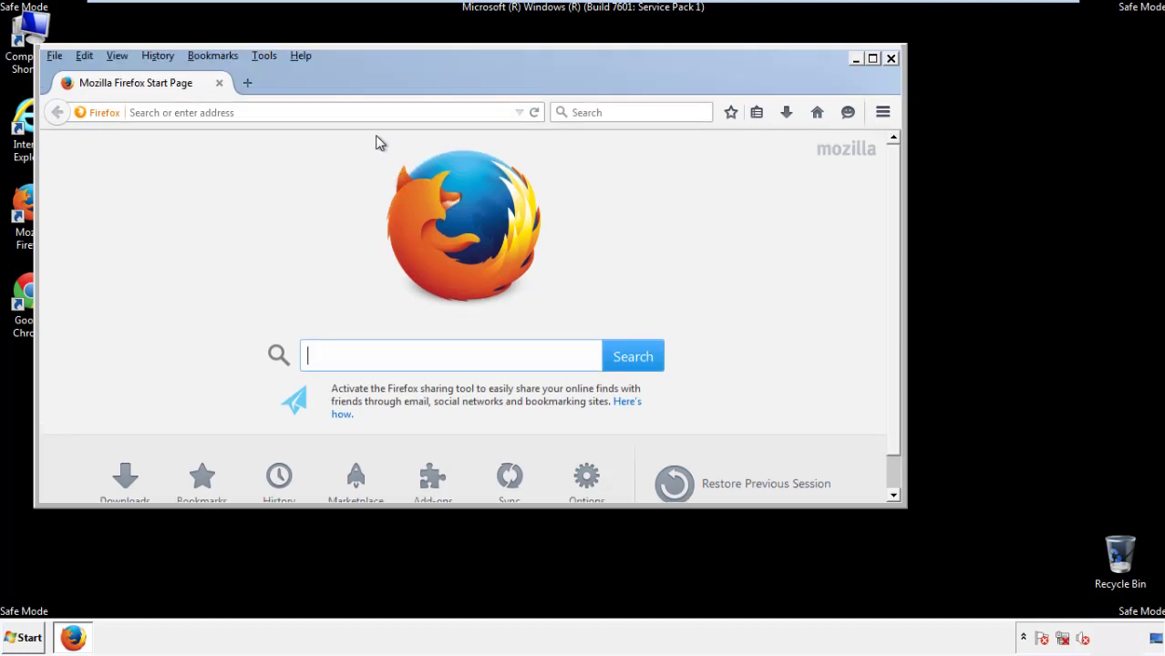
Step: Clear Firefox's recent history for the Everything range with all data boxes checked
click(163, 56)
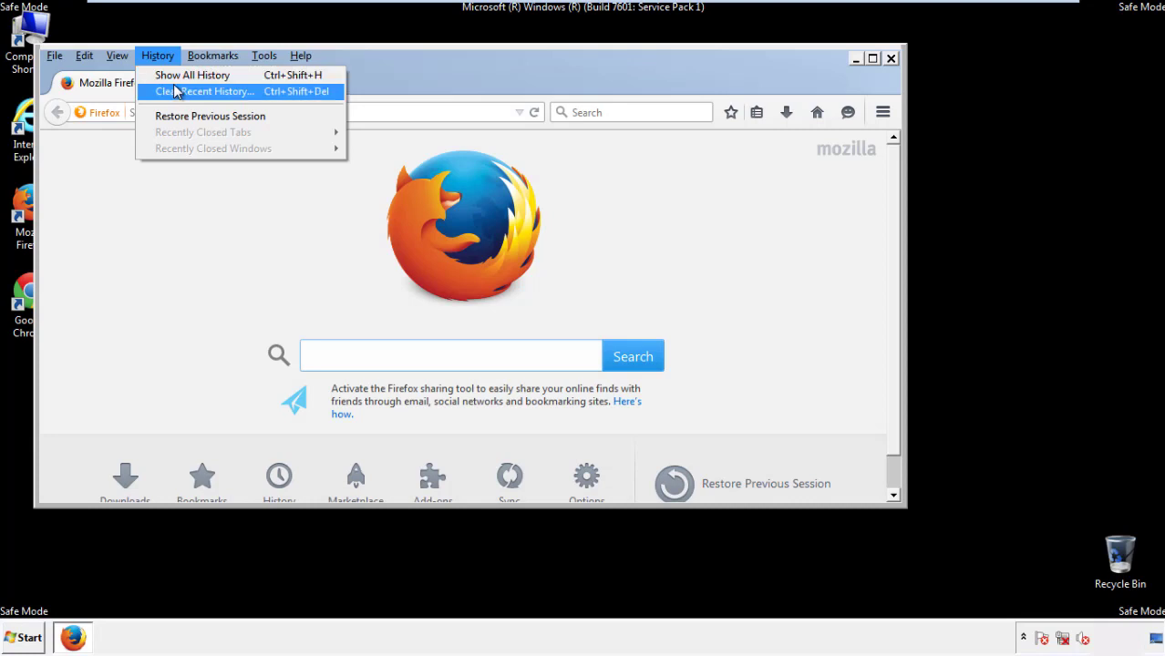
click(176, 91)
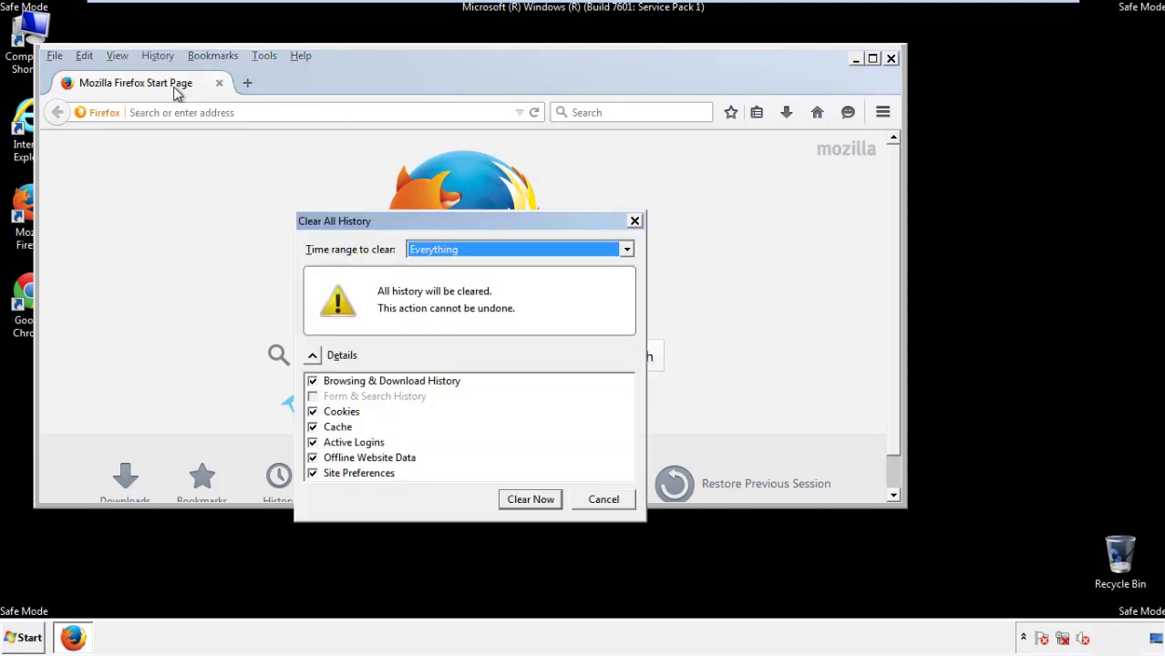
click(432, 252)
click(436, 342)
click(312, 457)
click(313, 458)
click(313, 474)
click(313, 474)
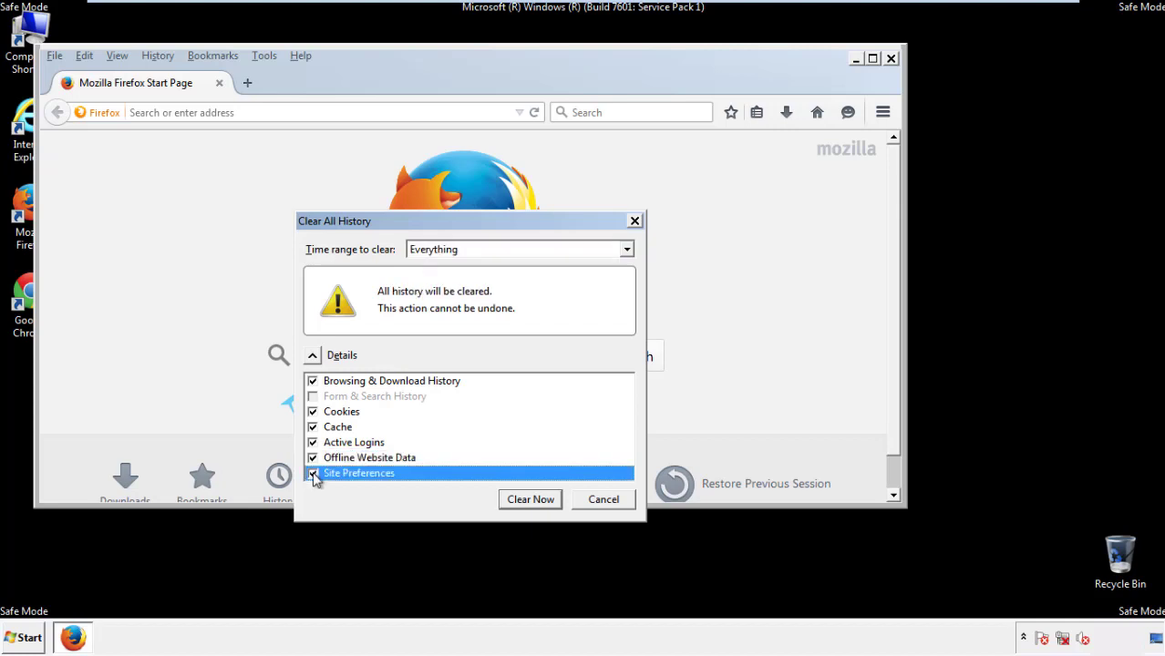
click(528, 501)
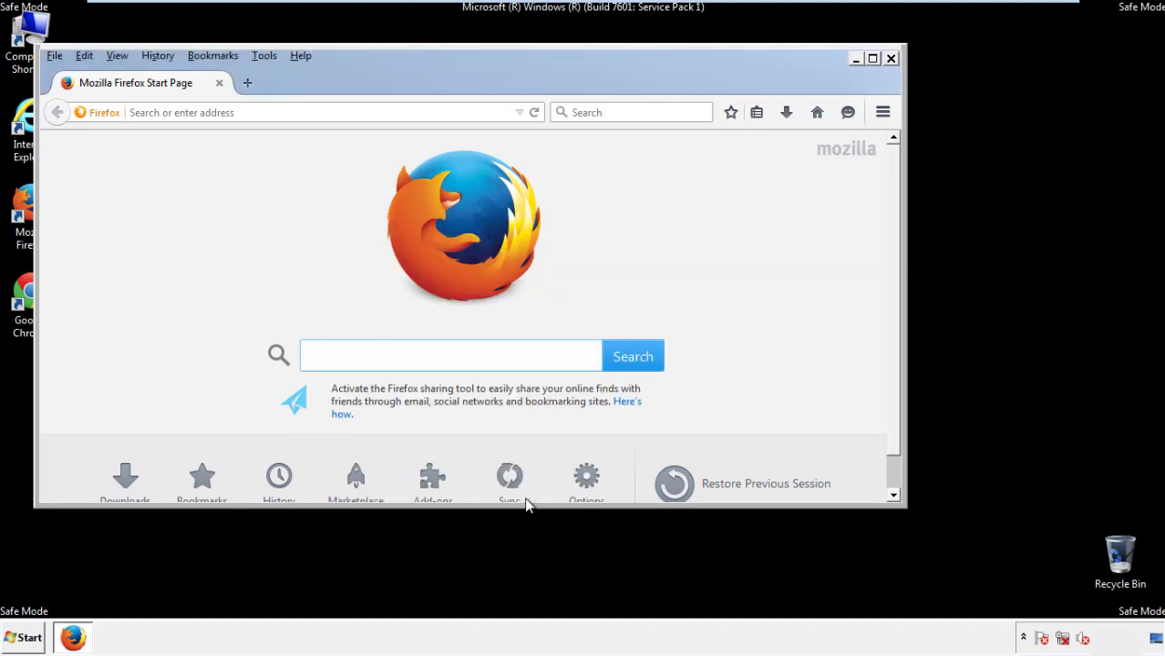
Step: Refresh Firefox to its defaults from Troubleshooting Information and decline the default-browser prompt
click(300, 56)
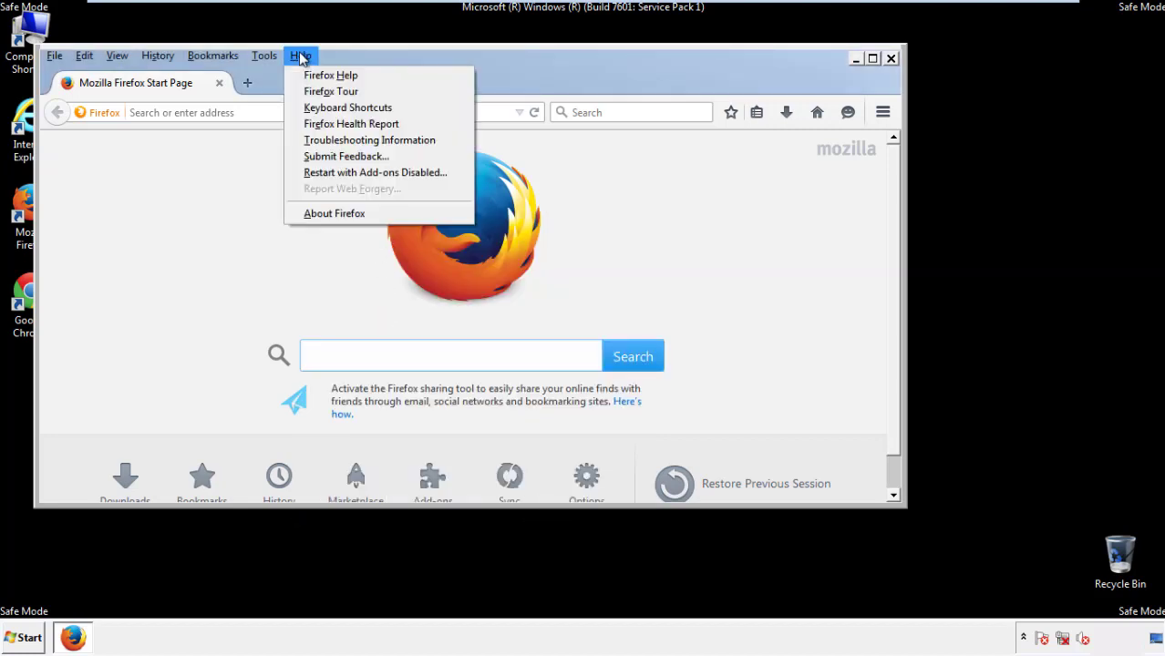
click(336, 140)
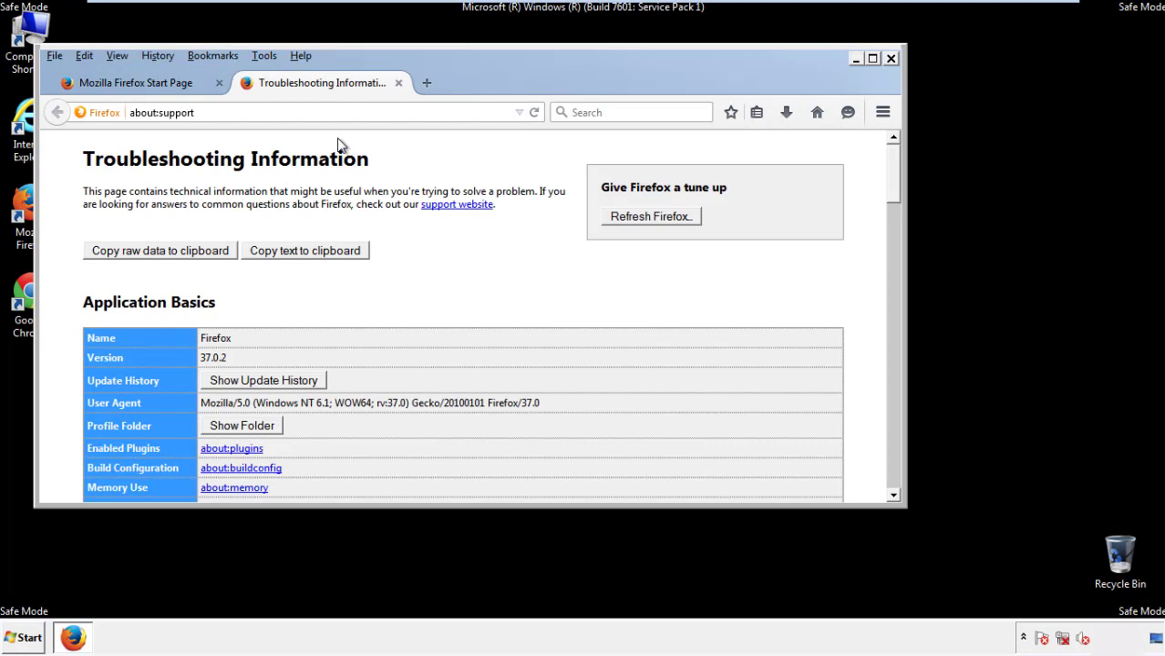
click(676, 219)
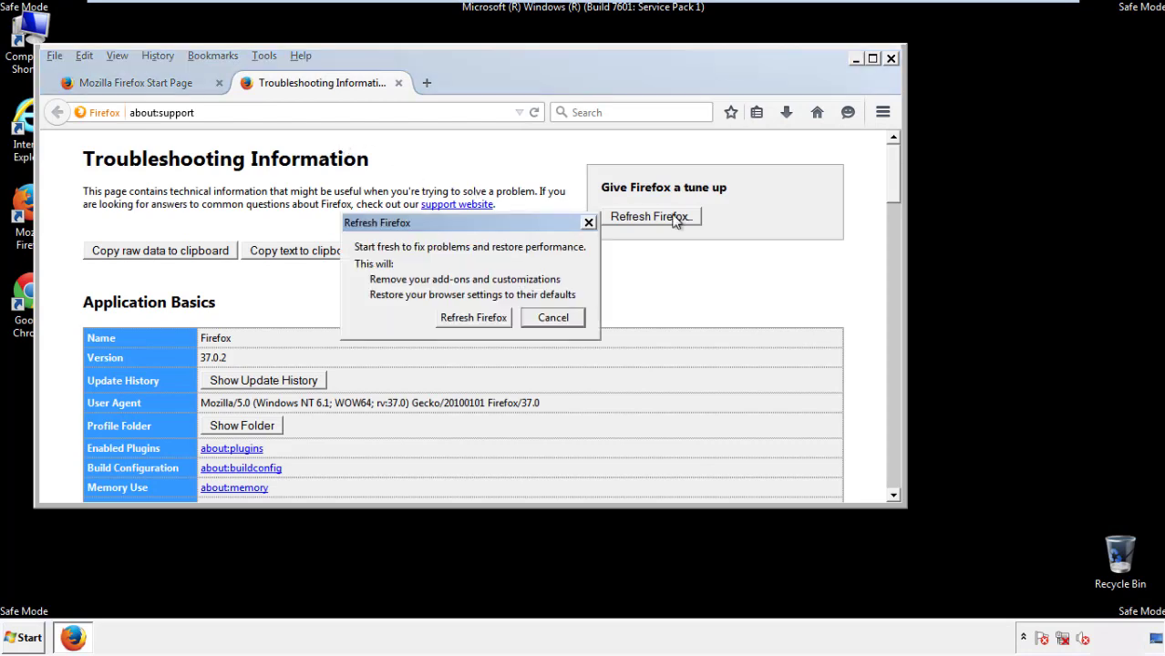
click(473, 317)
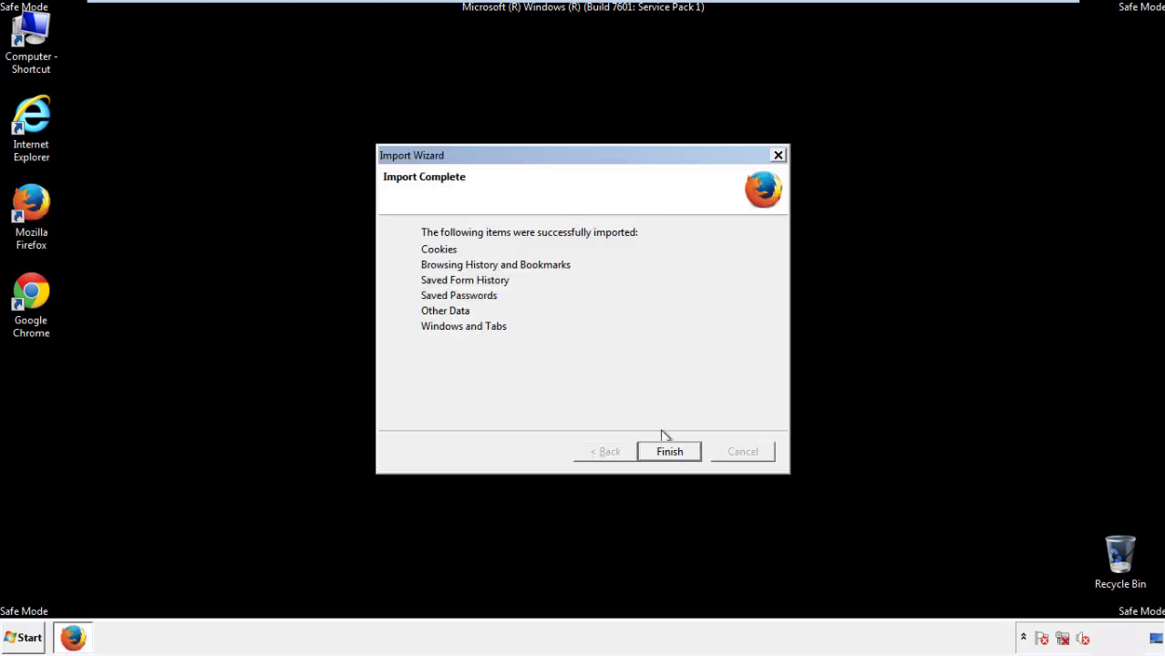
click(669, 452)
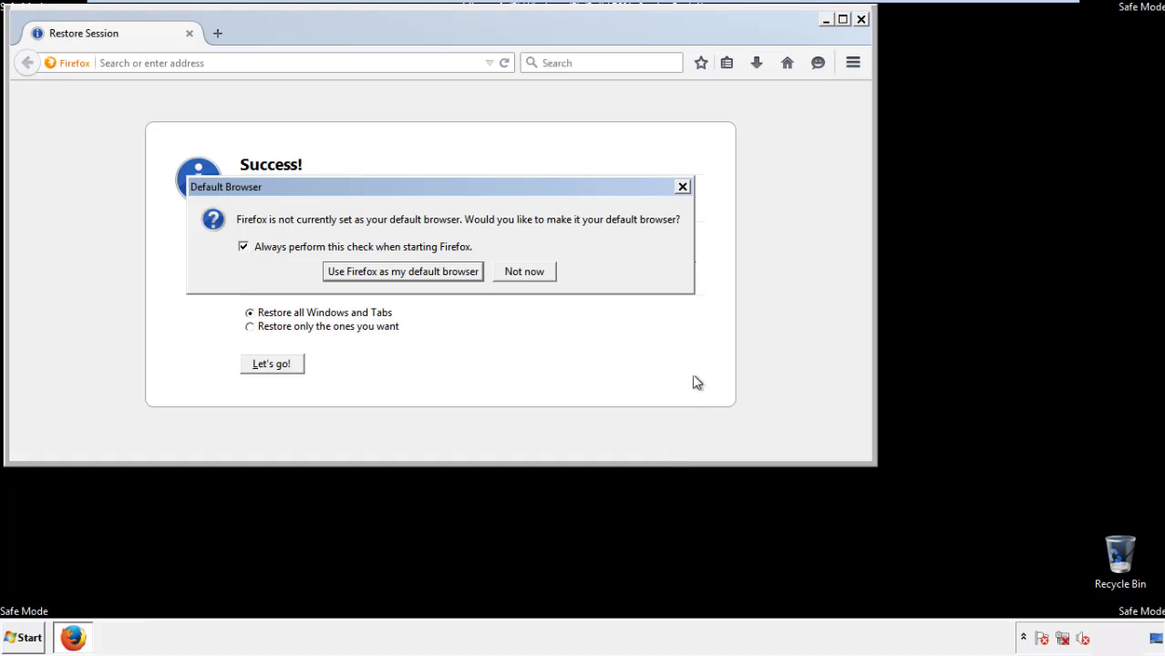
click(525, 271)
Step: Close Firefox, launch Google Chrome and dismiss its default-browser prompt
click(860, 18)
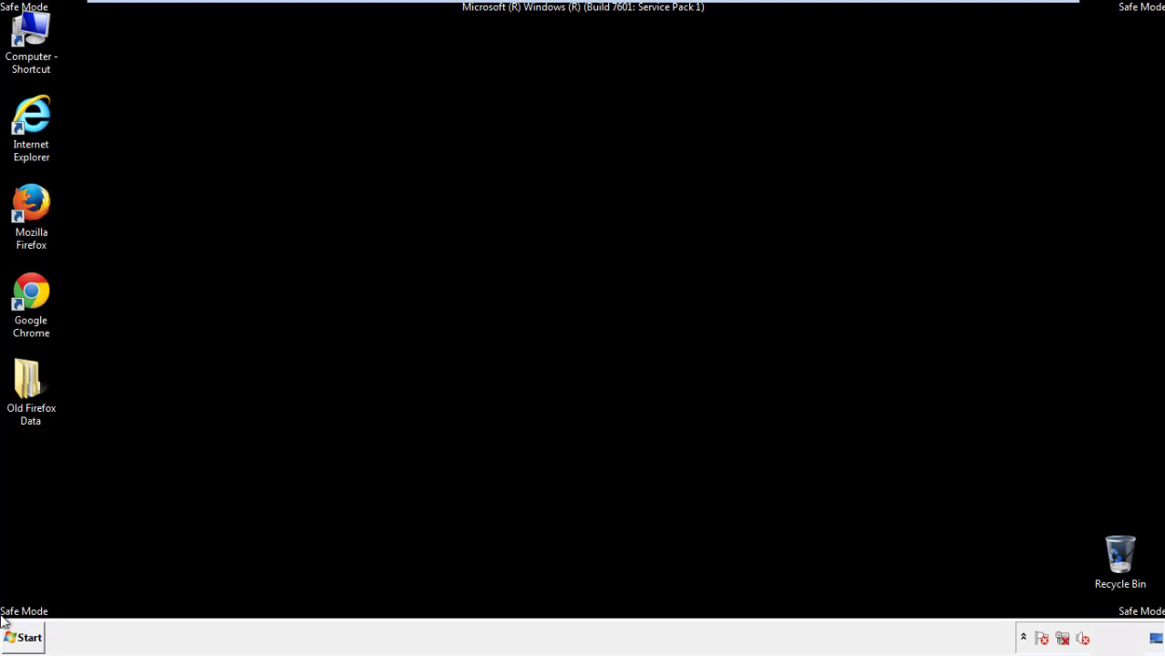
double_click(29, 292)
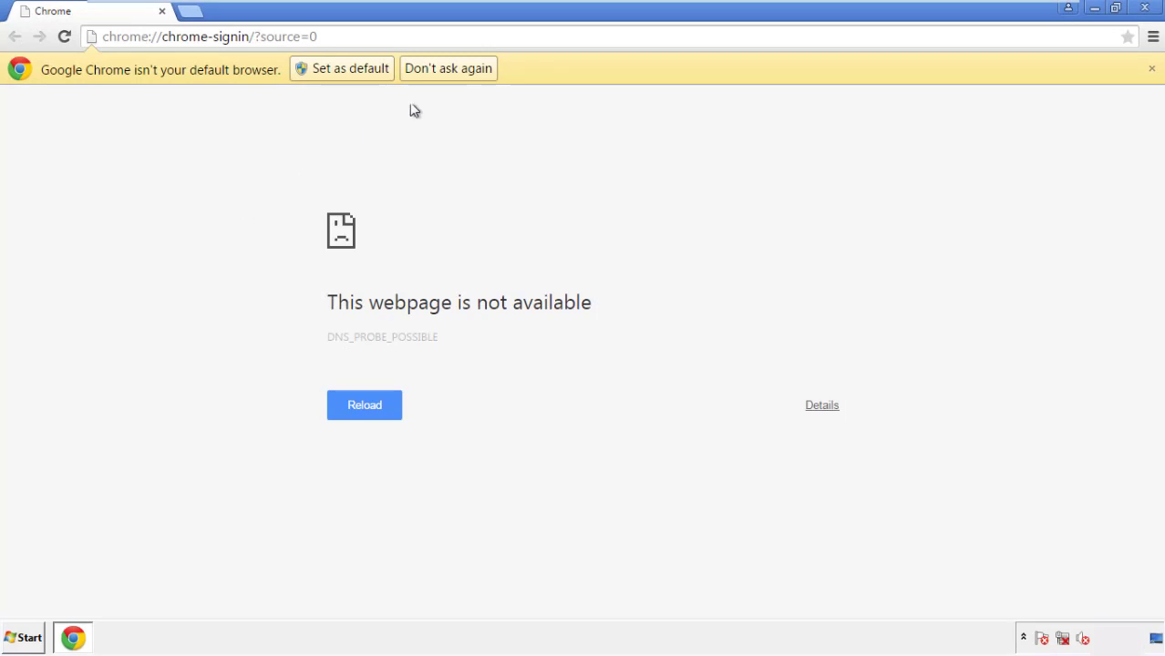
click(448, 69)
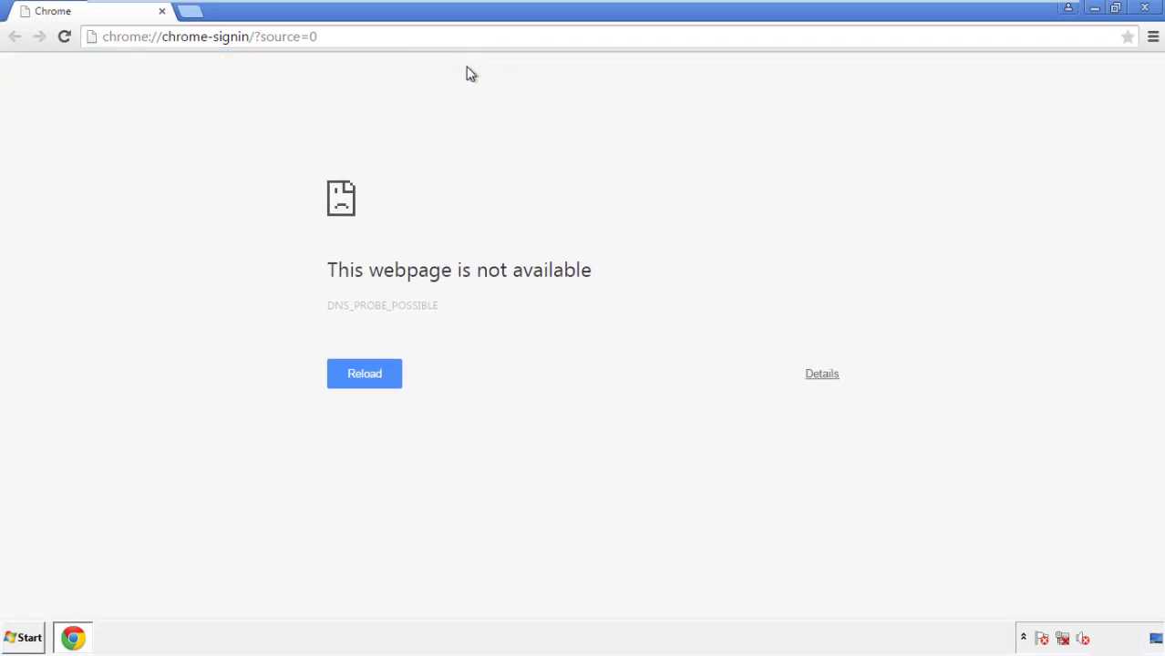
Step: Clear Chrome's browsing data from the beginning of time, including autofill form data
click(1153, 38)
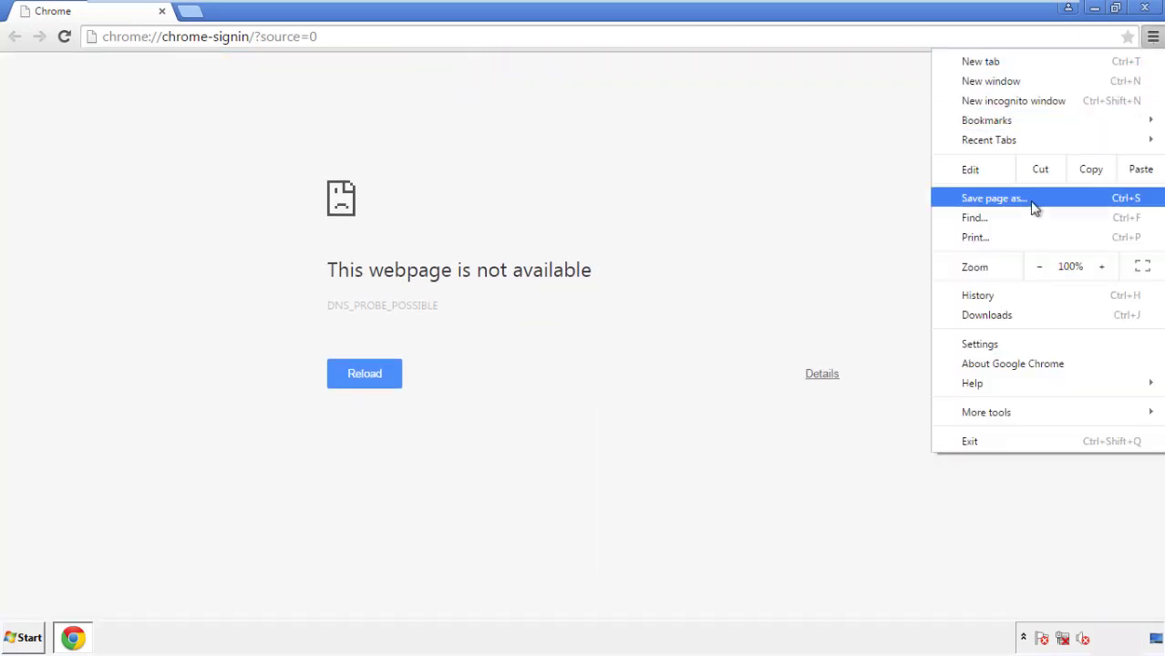
click(983, 343)
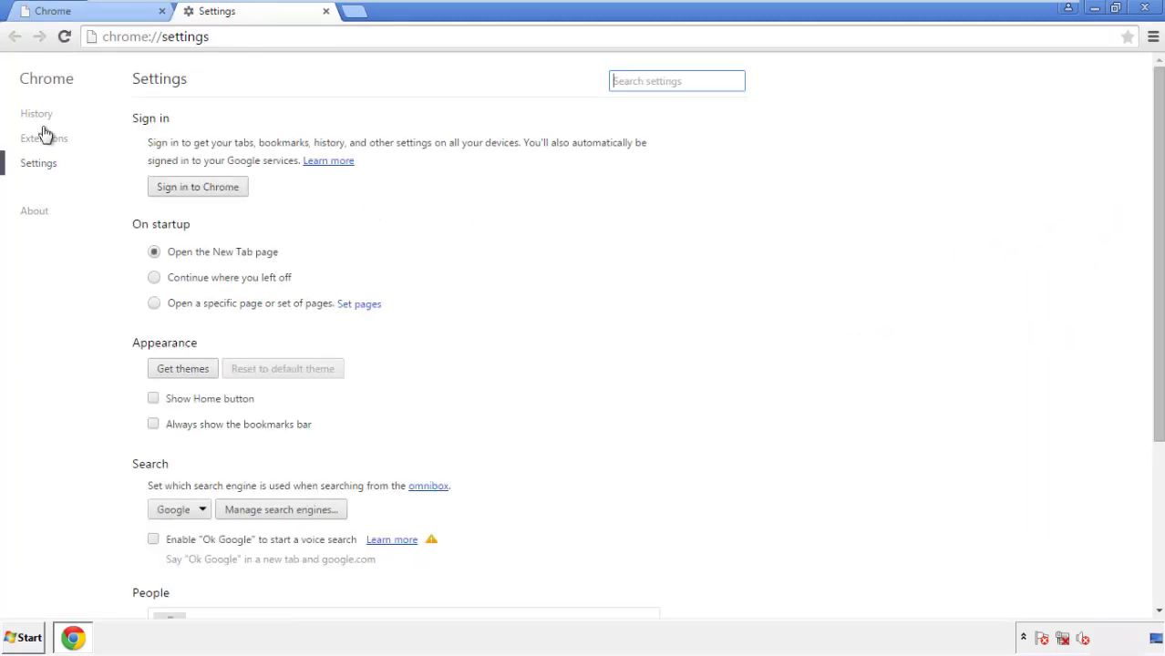
click(42, 116)
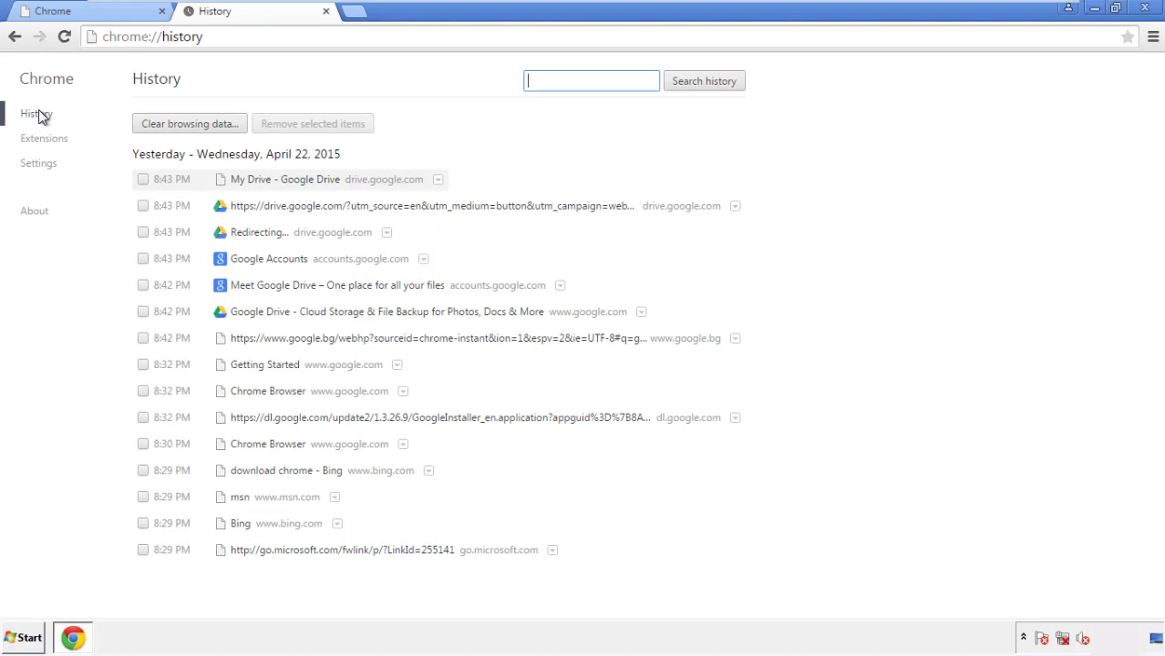
click(175, 127)
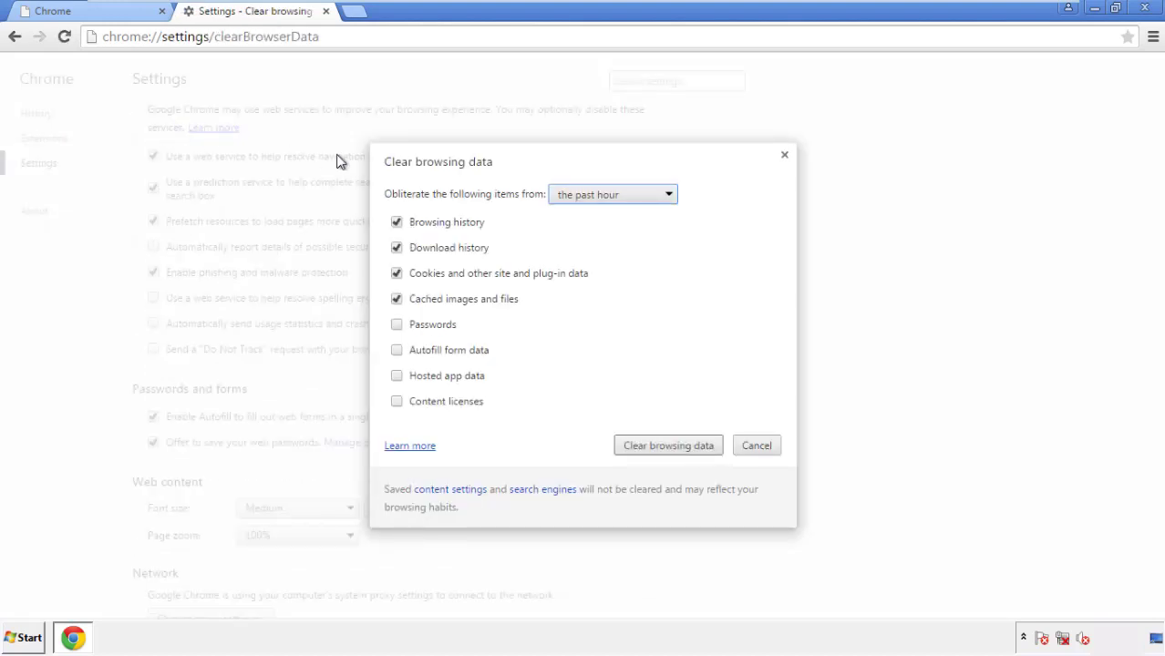
click(586, 197)
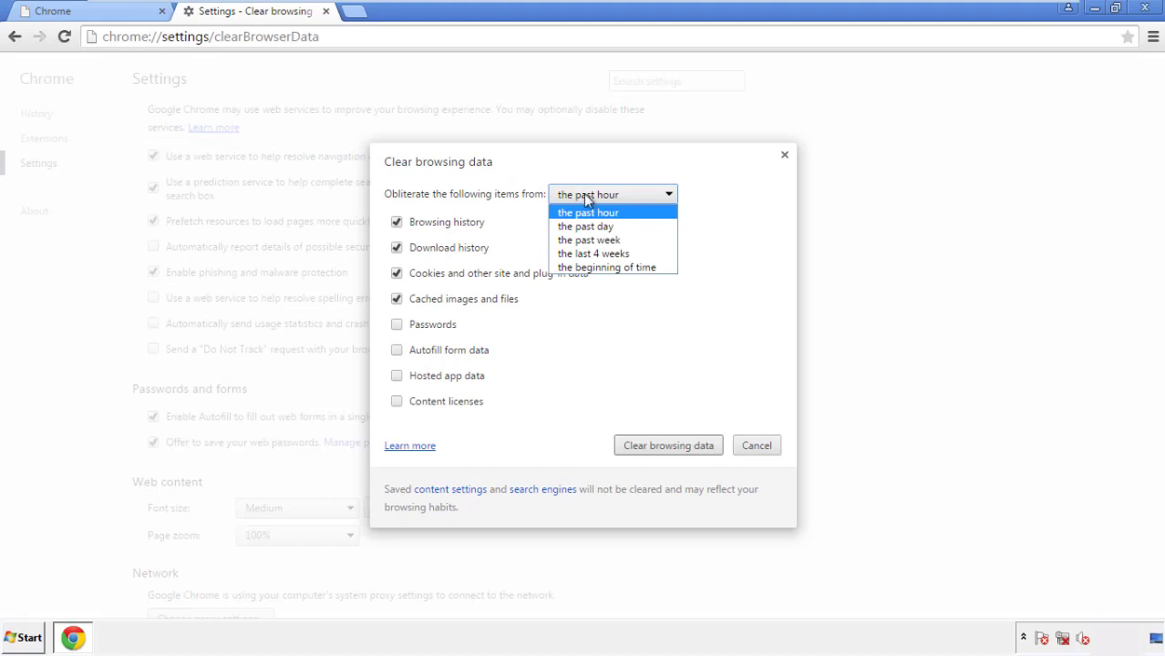
click(583, 268)
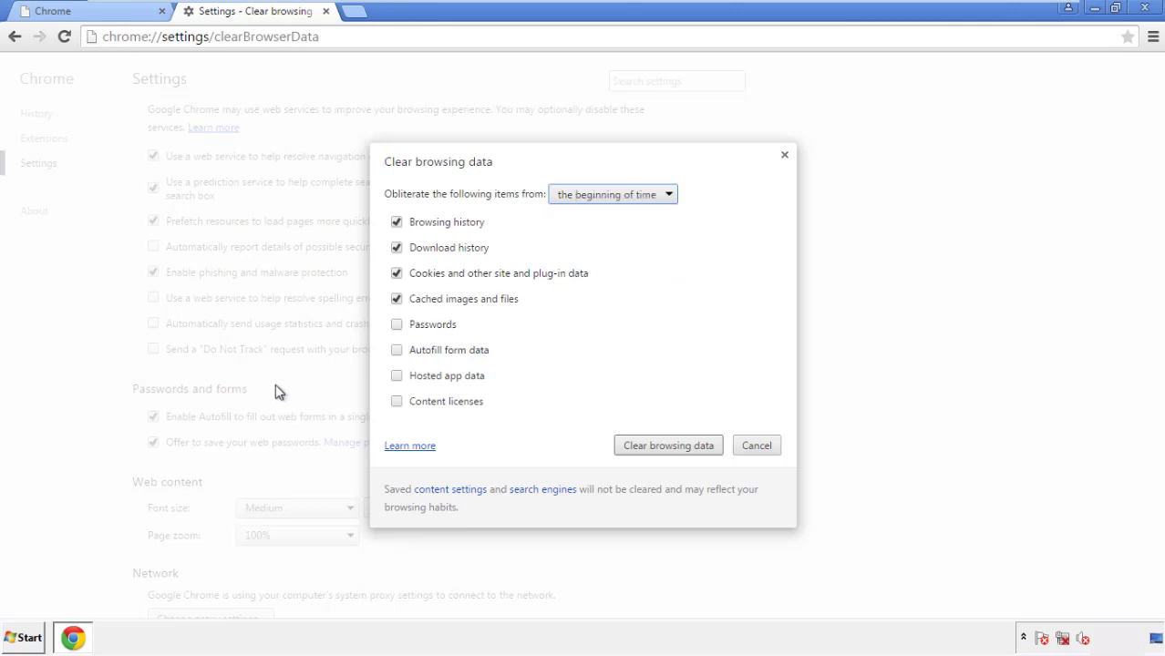
click(399, 351)
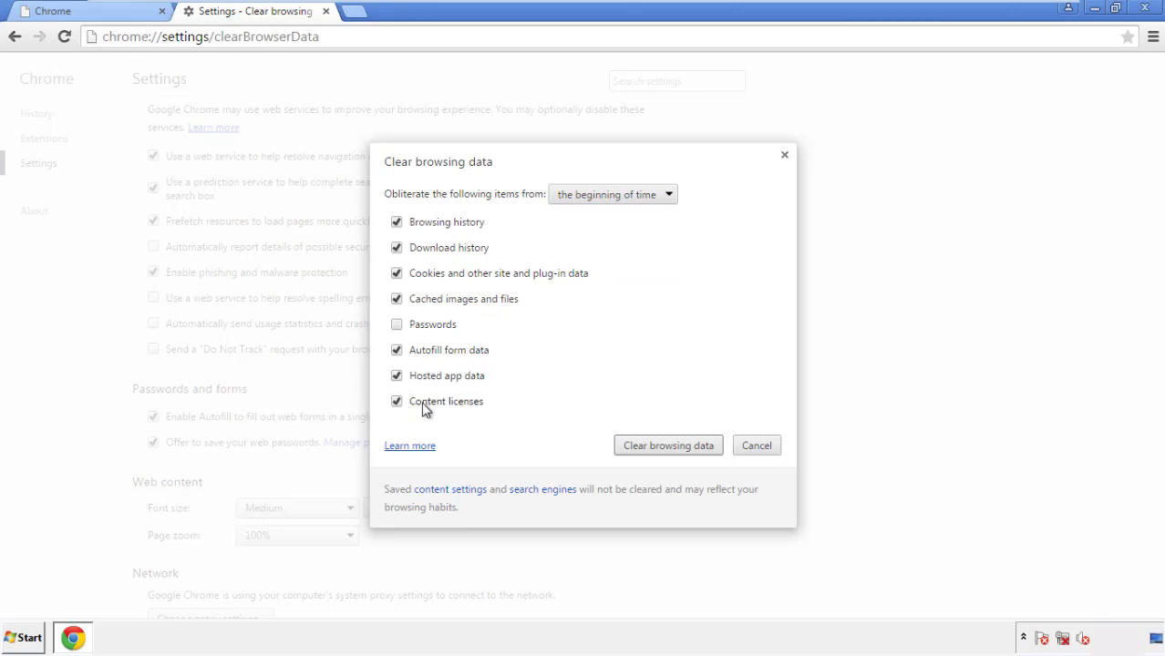
click(658, 447)
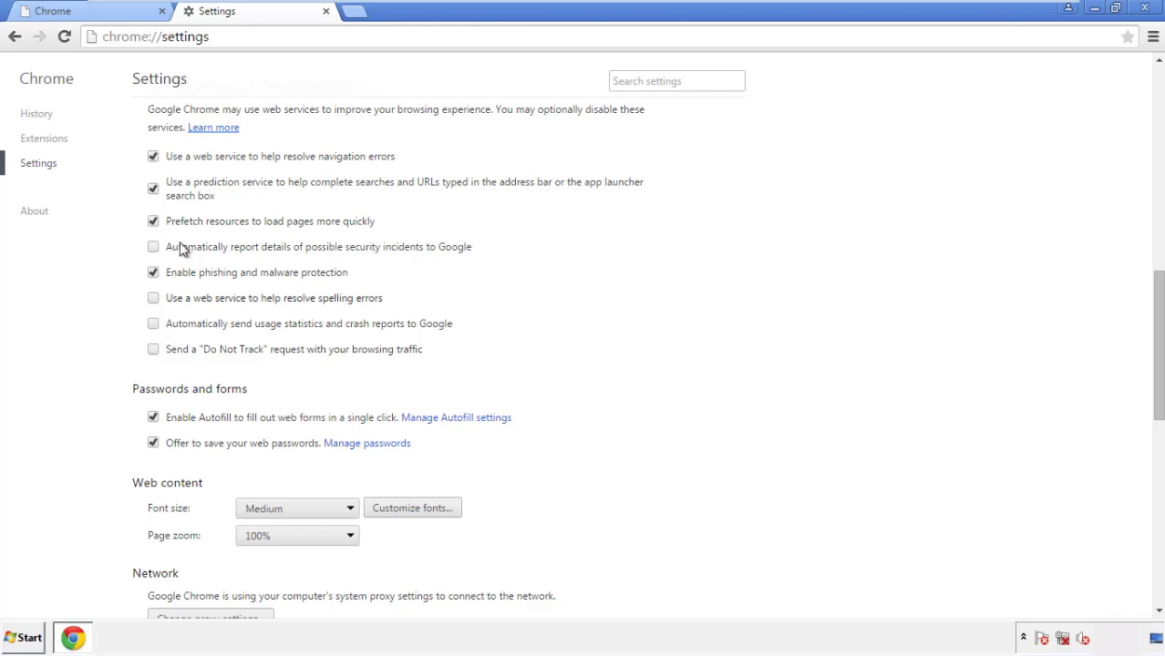
Step: Reset Chrome's settings to their original defaults, then close the browser
drag(1157, 290, 1155, 488)
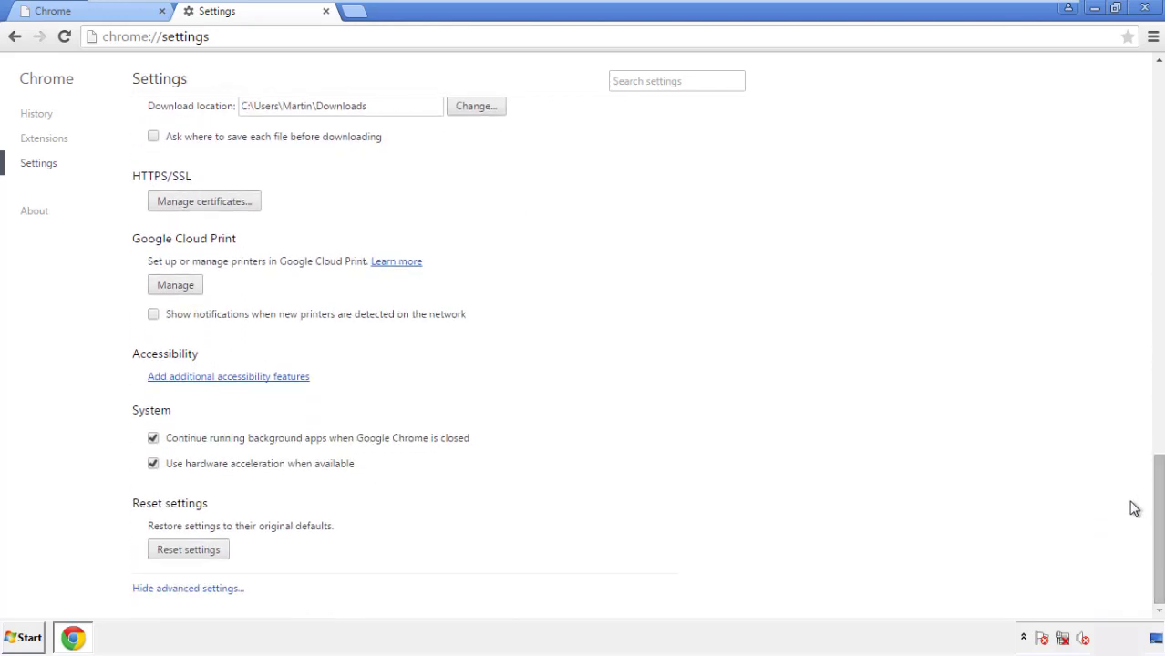
click(219, 559)
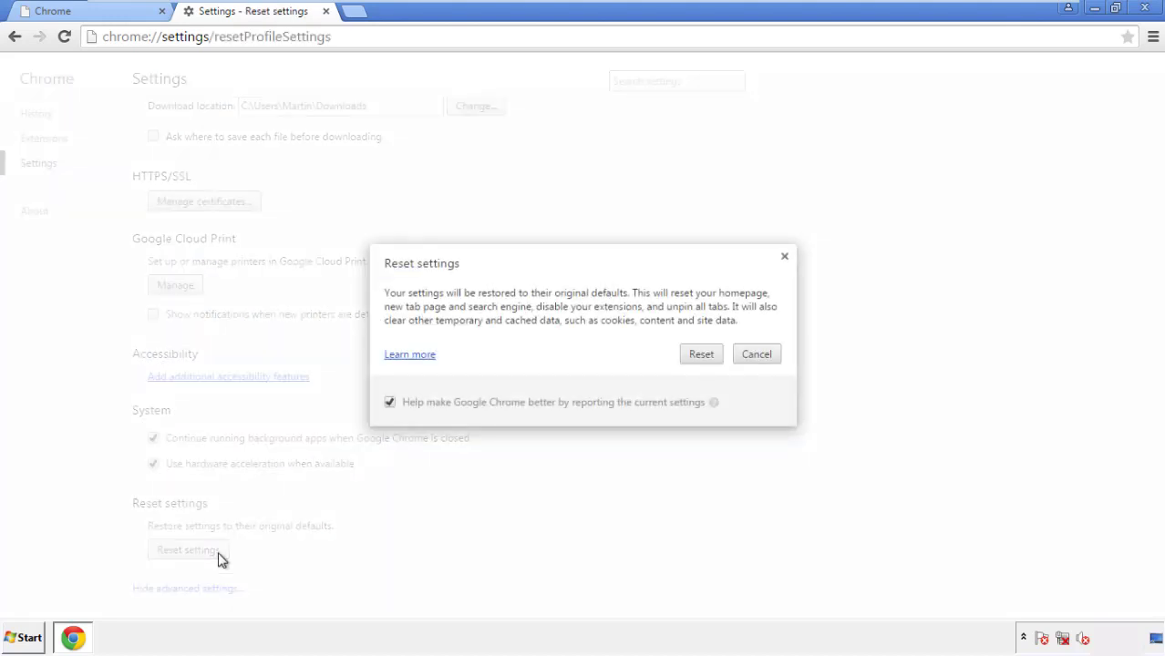
click(702, 354)
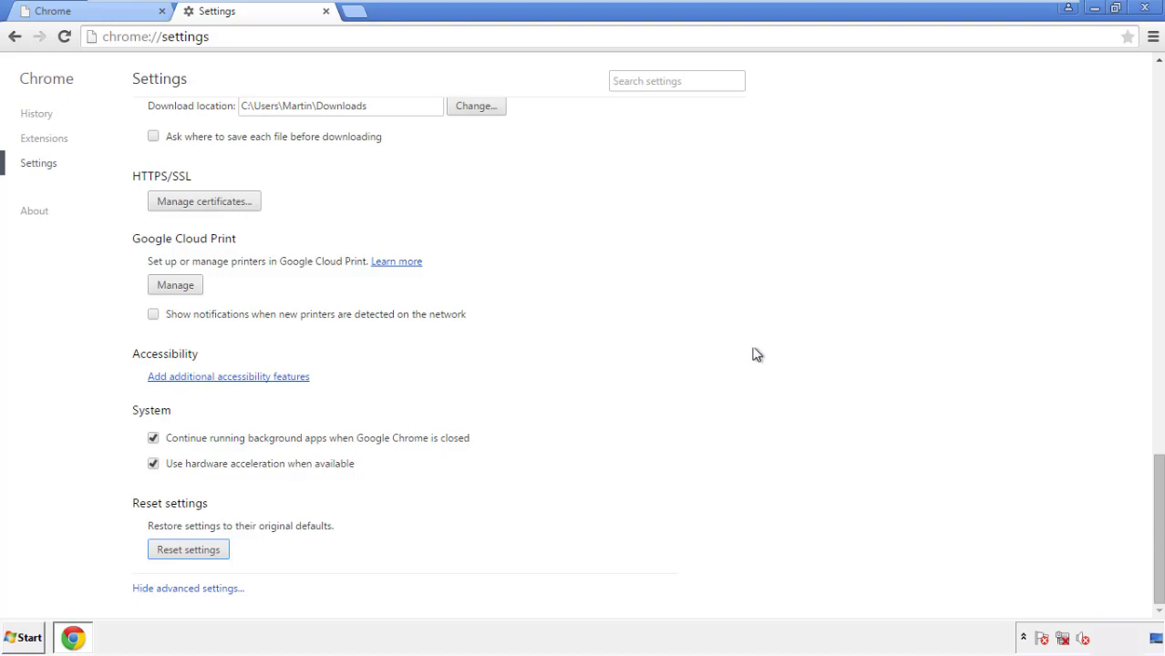
click(1143, 8)
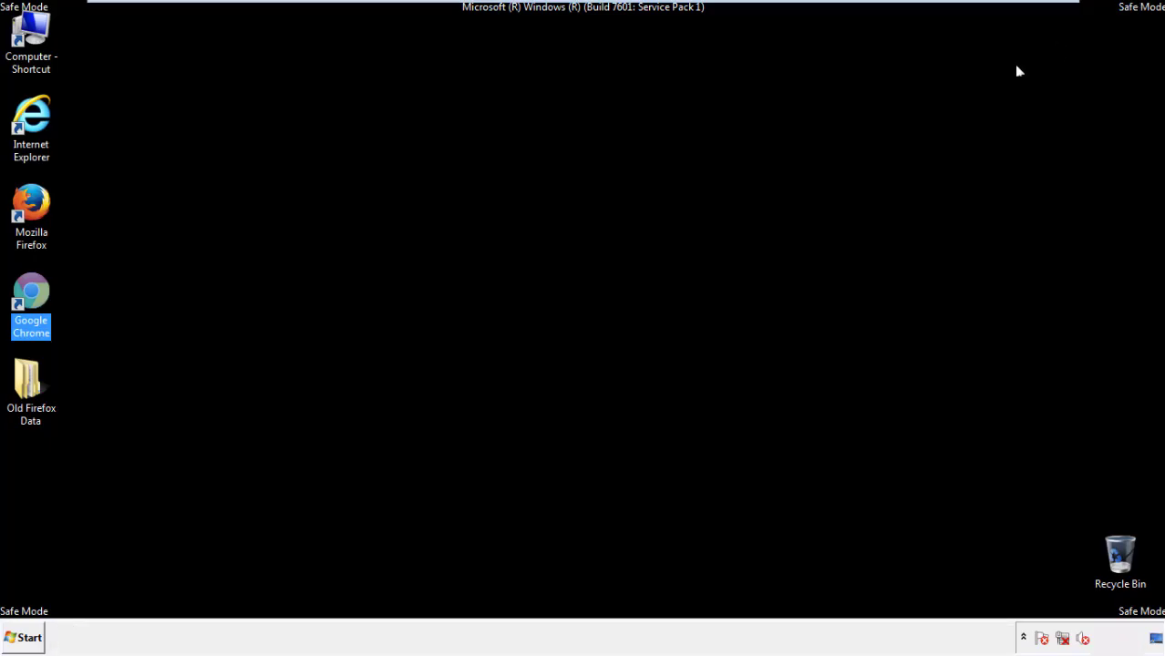
Step: Launch Firefox, remove the Search Mine add-on in the Add-ons Manager, and close Firefox
click(627, 293)
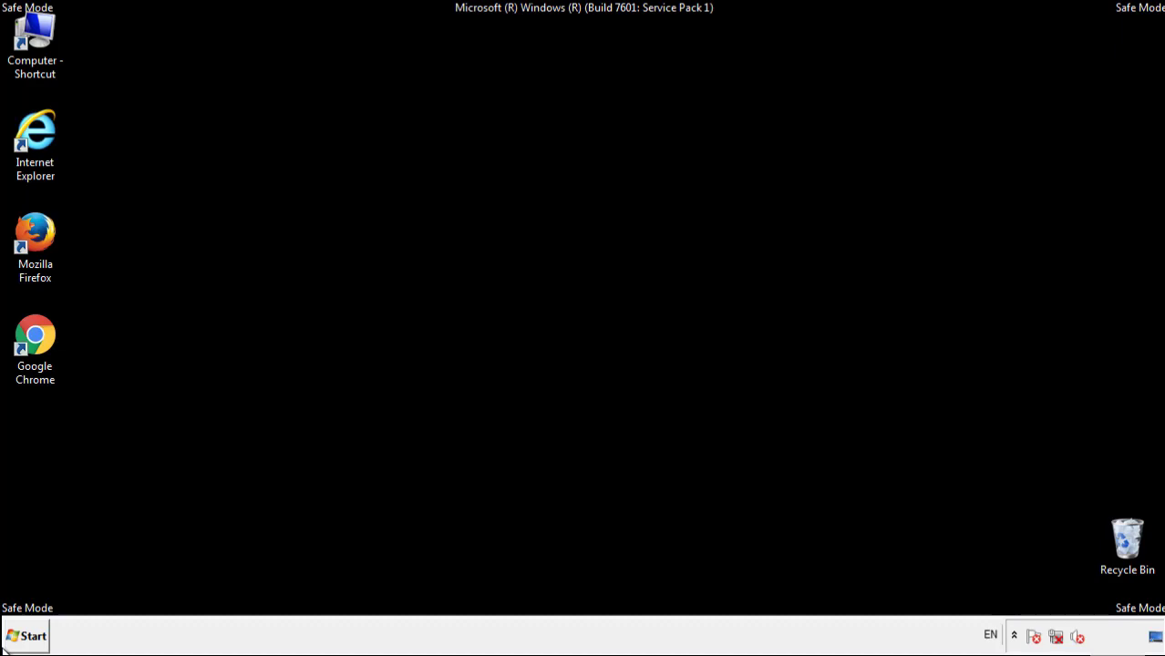
double_click(45, 226)
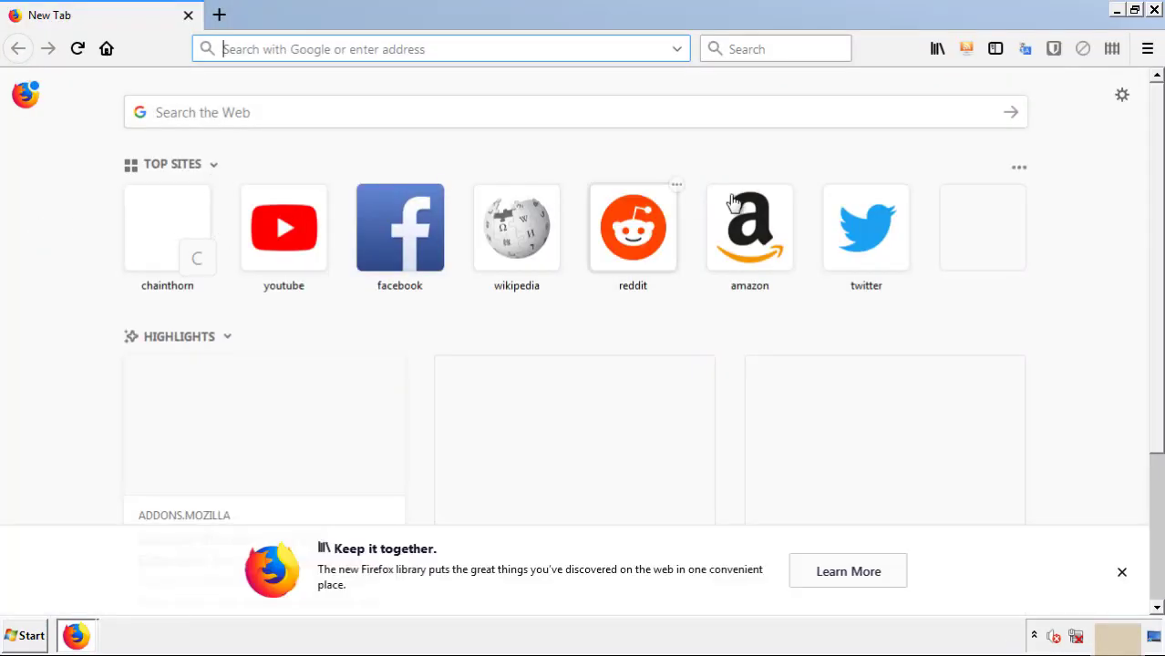
click(1146, 49)
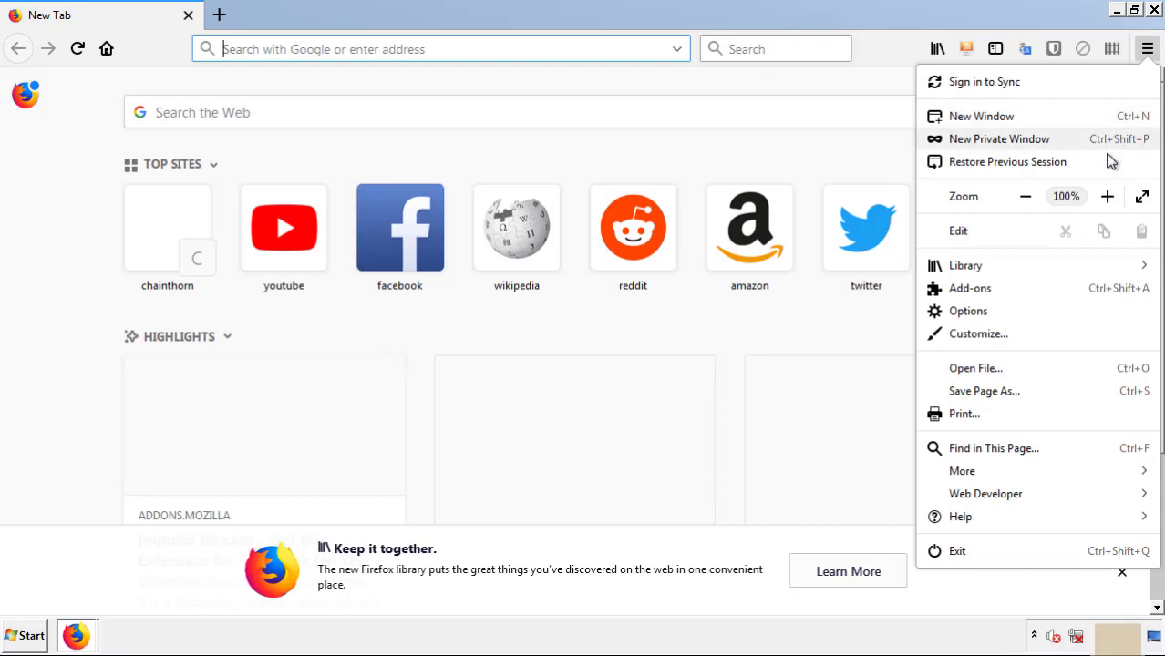
click(970, 288)
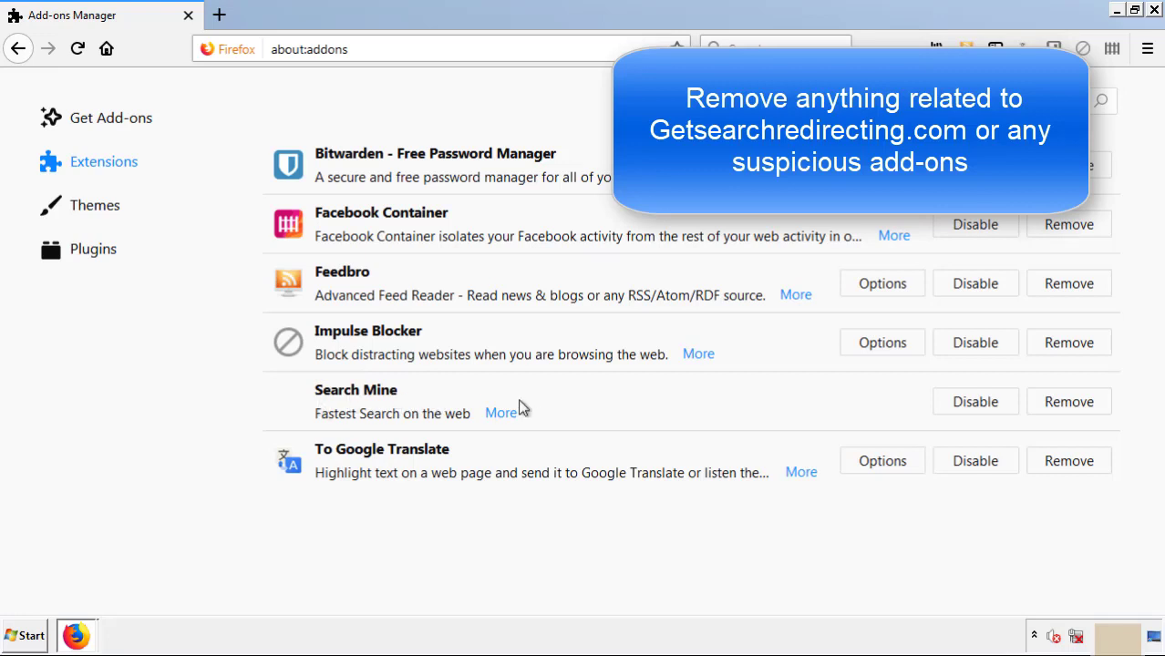
click(1064, 410)
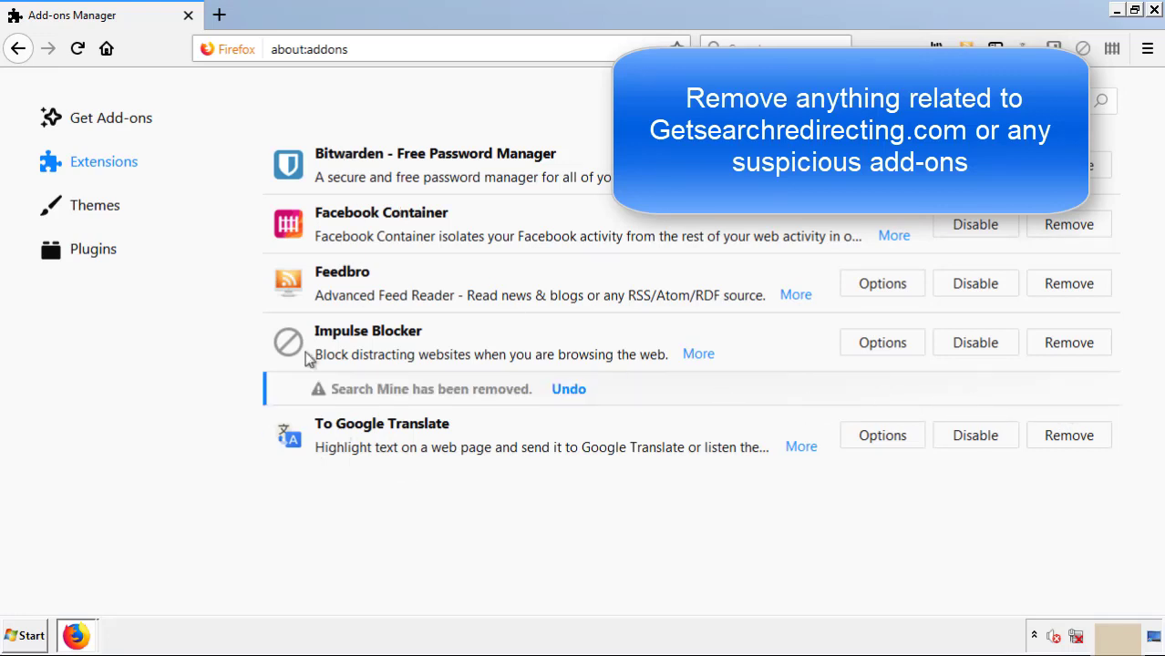
click(1155, 11)
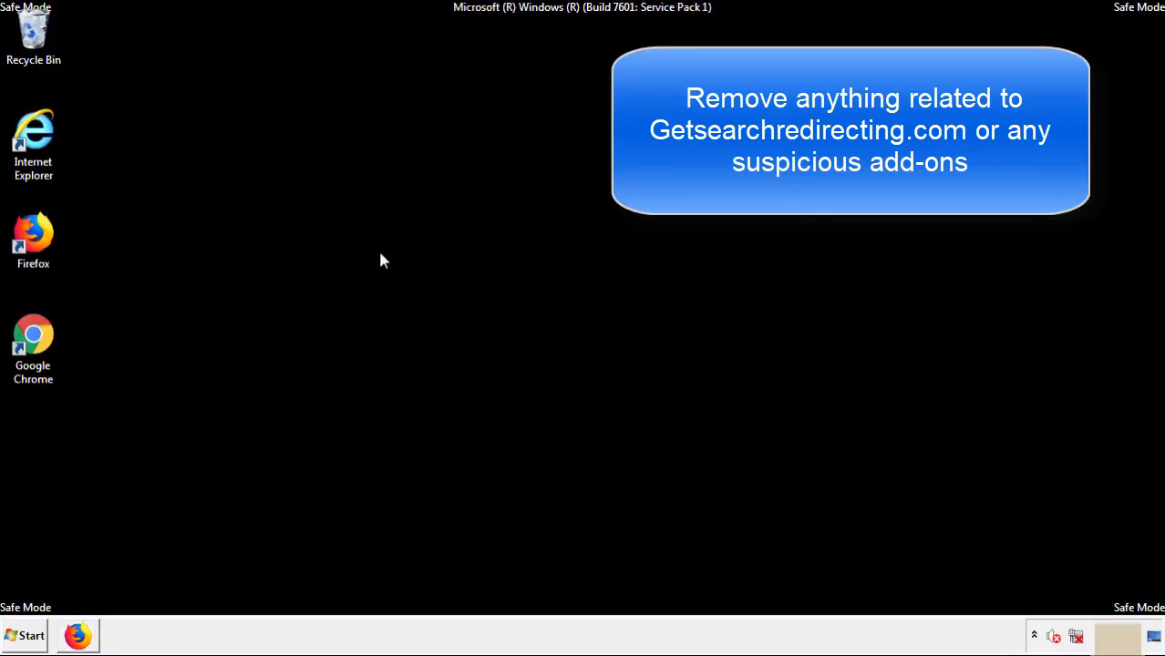
Step: Launch Chrome and remove the Search Mine extension from its Extensions page
double_click(32, 356)
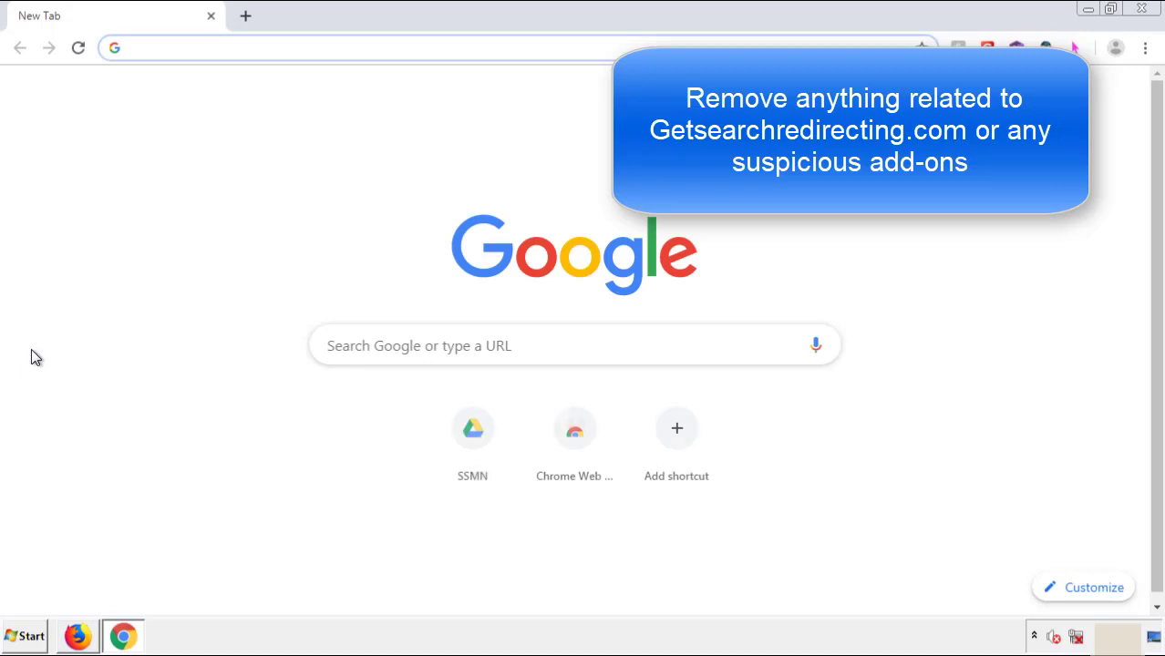
click(1146, 48)
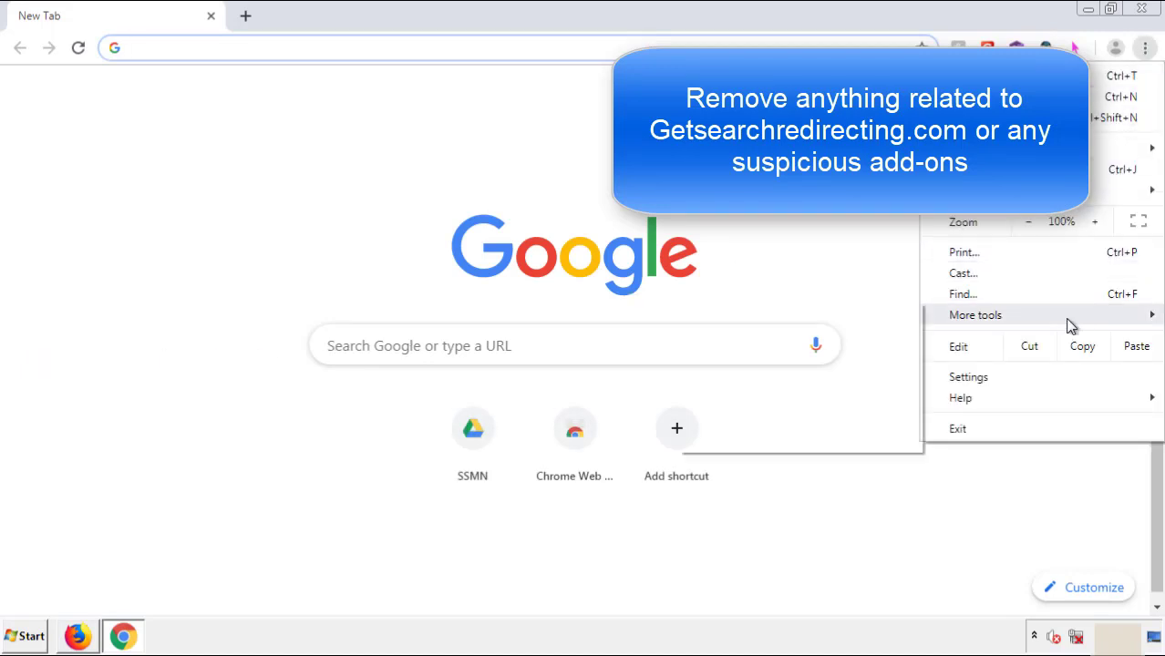
mouse_move(1043, 320)
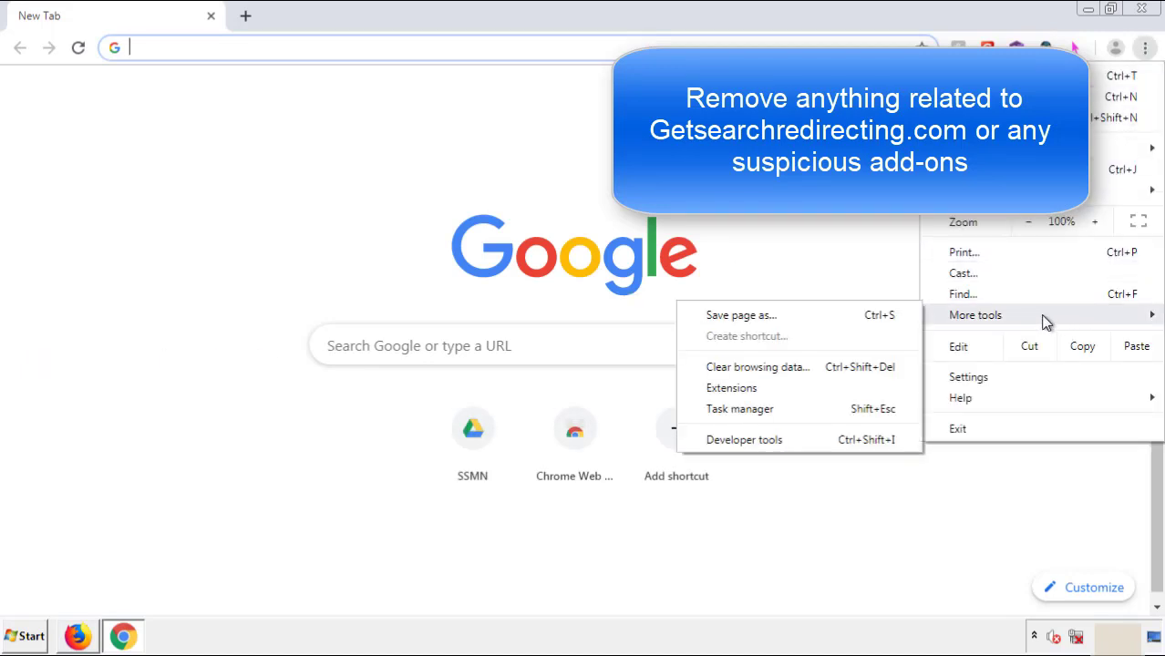
click(740, 387)
scroll(327, 304, down, 10)
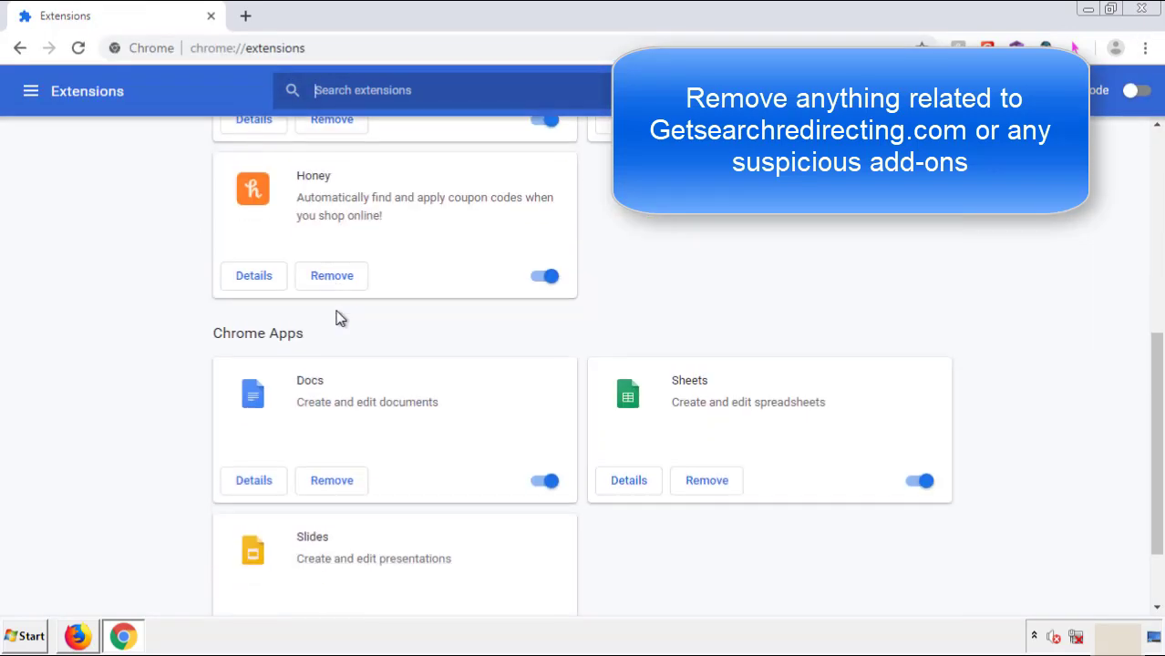
scroll(442, 333, up, 10)
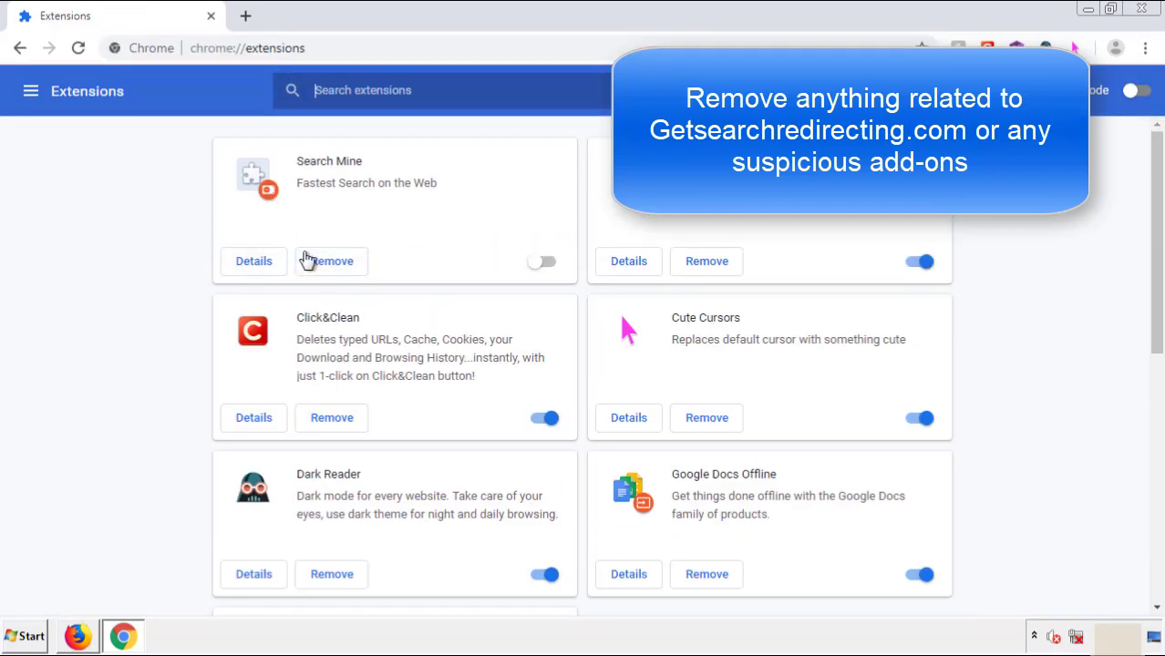
click(331, 264)
key(Return)
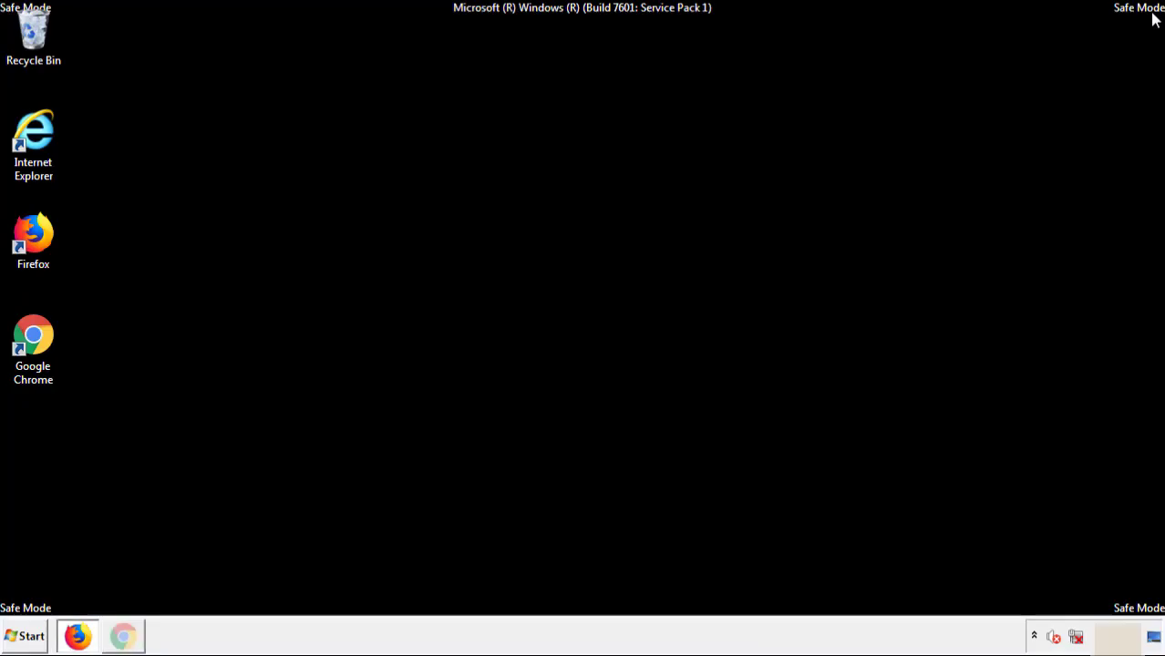
Step: Restart the computer to leave Safe Mode
click(30, 641)
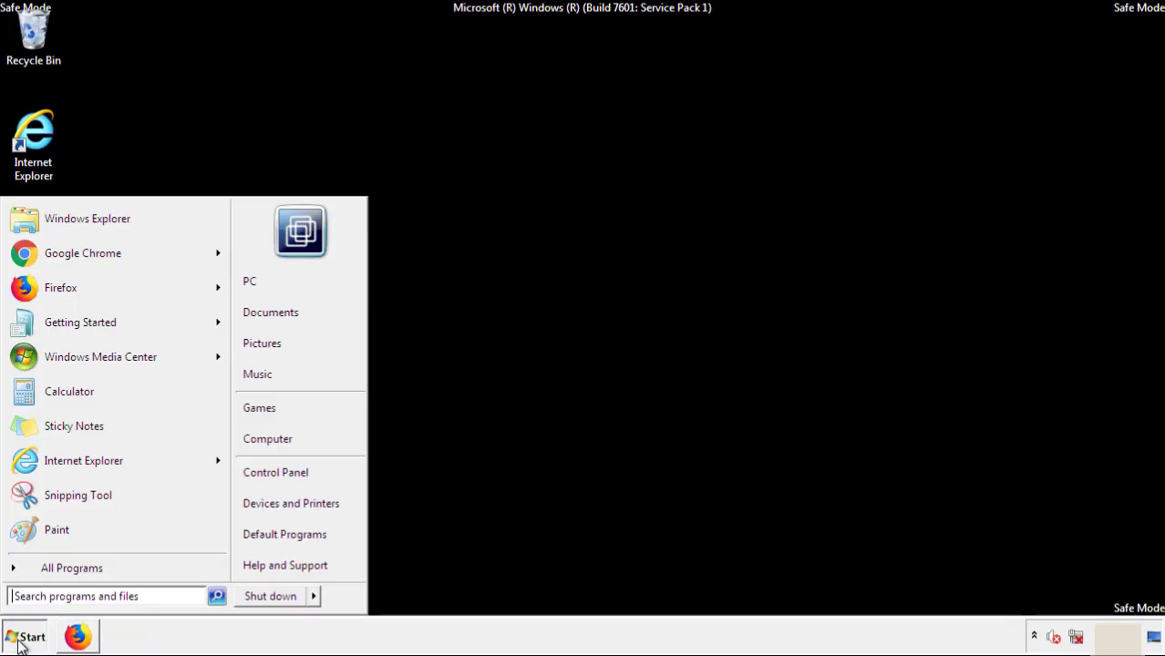
click(315, 598)
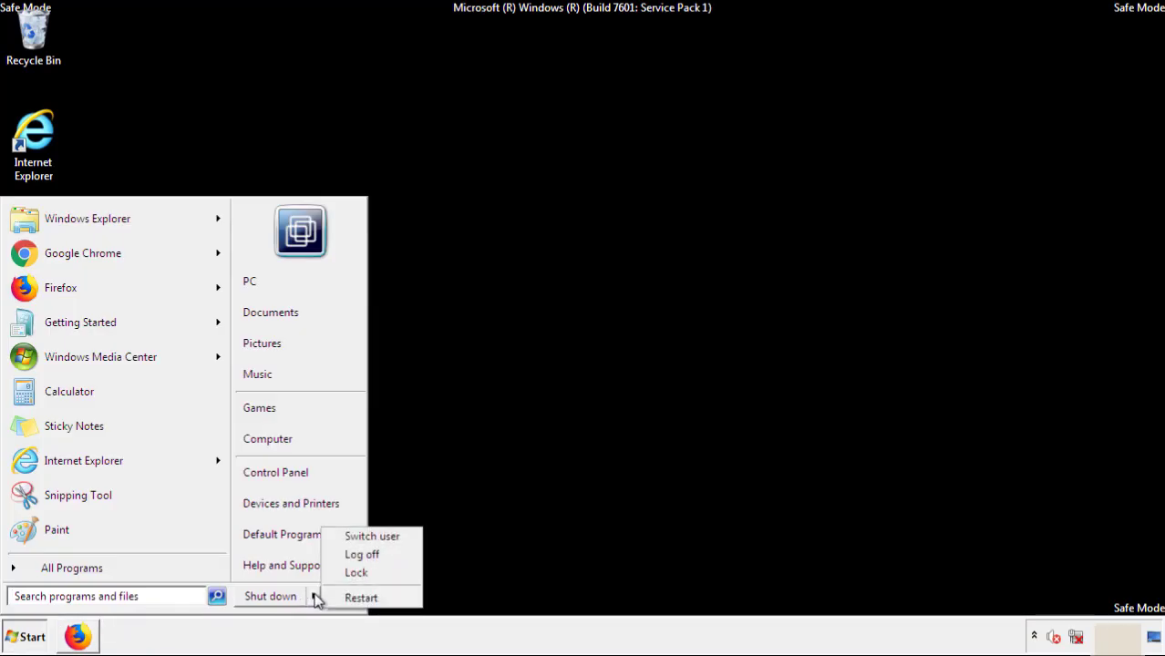
click(361, 598)
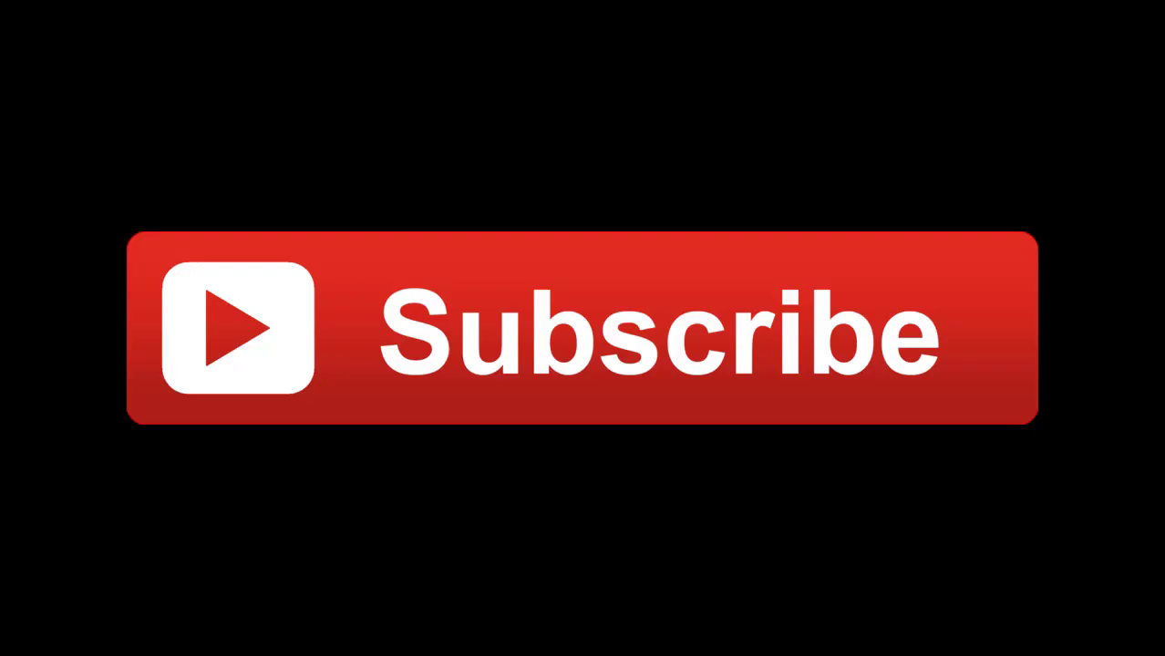